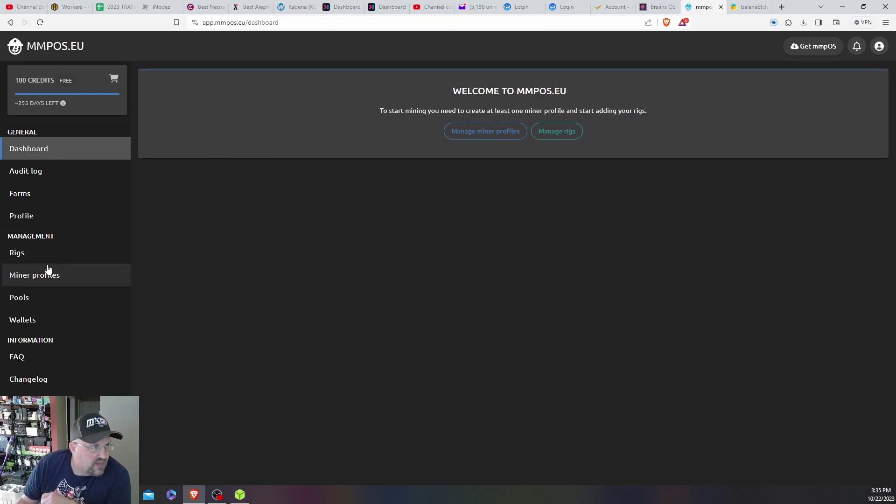
Step: Start adding a new rig, generate new rig codes for it, and close the dialog
{"action": "left_click", "coordinate": [34, 255]}
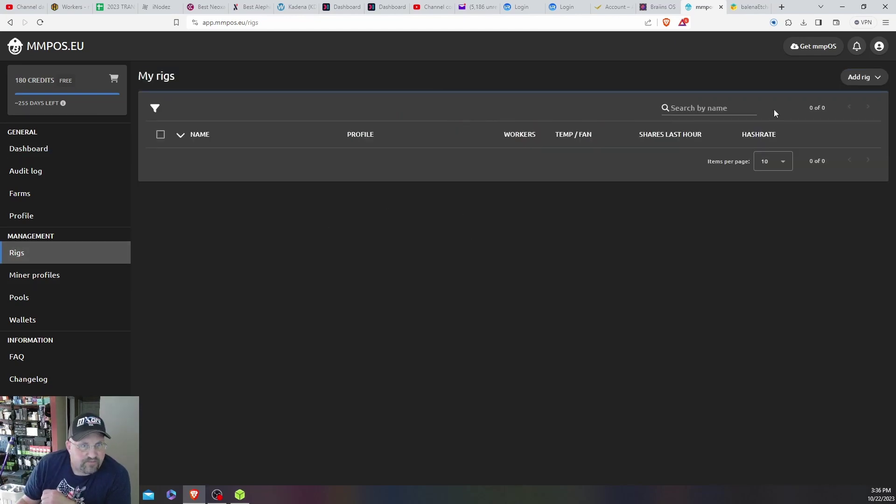
{"action": "left_click", "coordinate": [862, 78]}
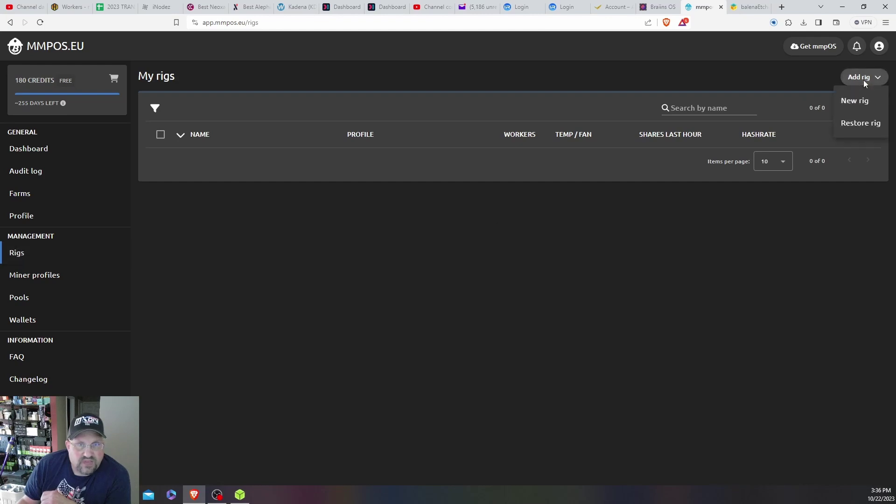
{"action": "left_click", "coordinate": [861, 104]}
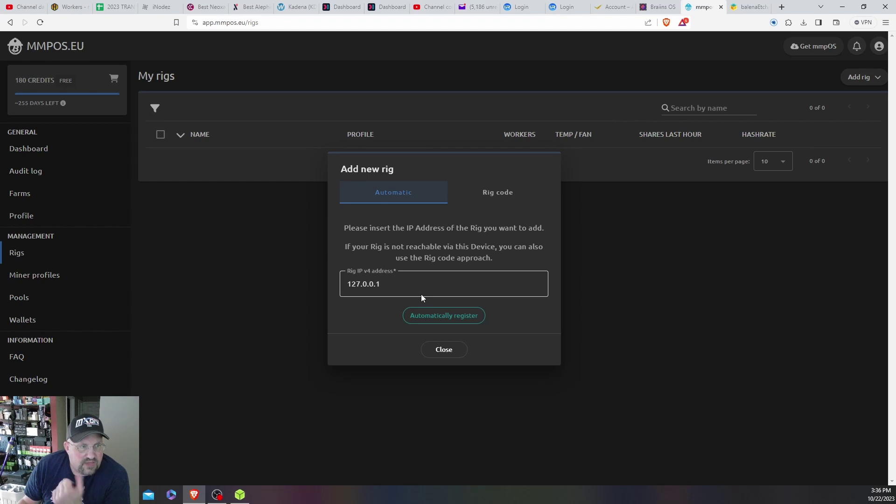
{"action": "left_click", "coordinate": [492, 205]}
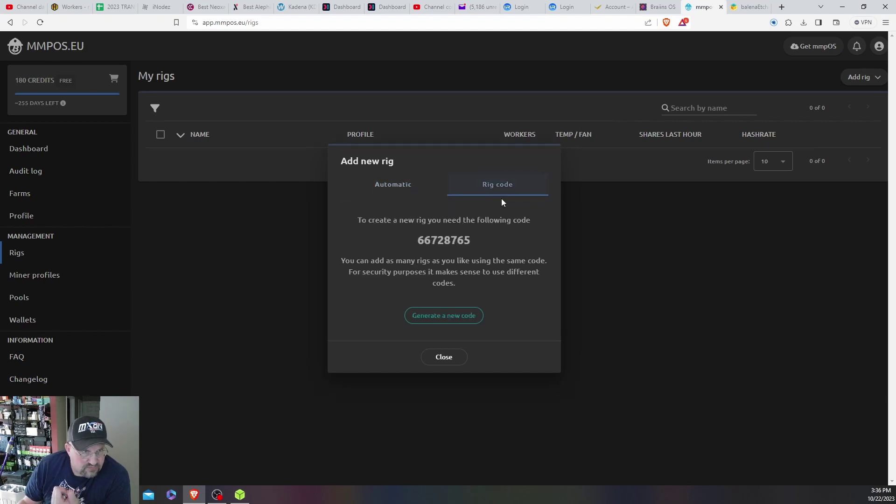
{"action": "left_click", "coordinate": [454, 318]}
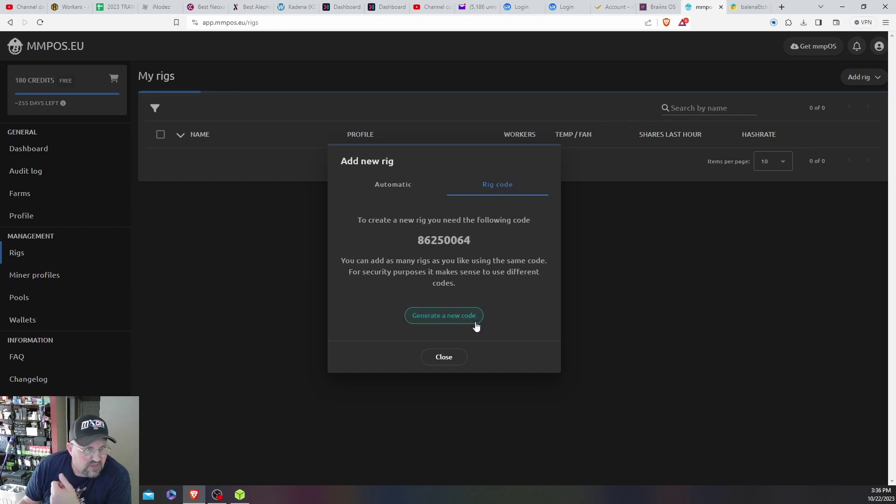
{"action": "left_click", "coordinate": [471, 316]}
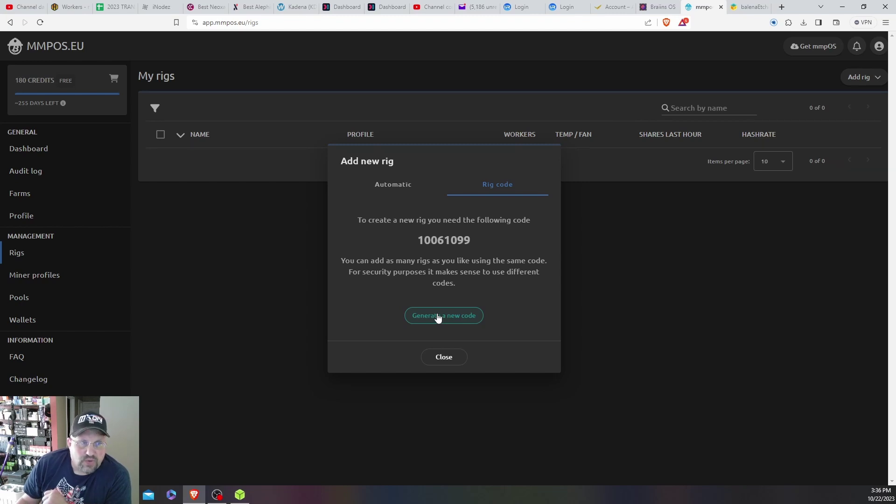
{"action": "left_click", "coordinate": [444, 356]}
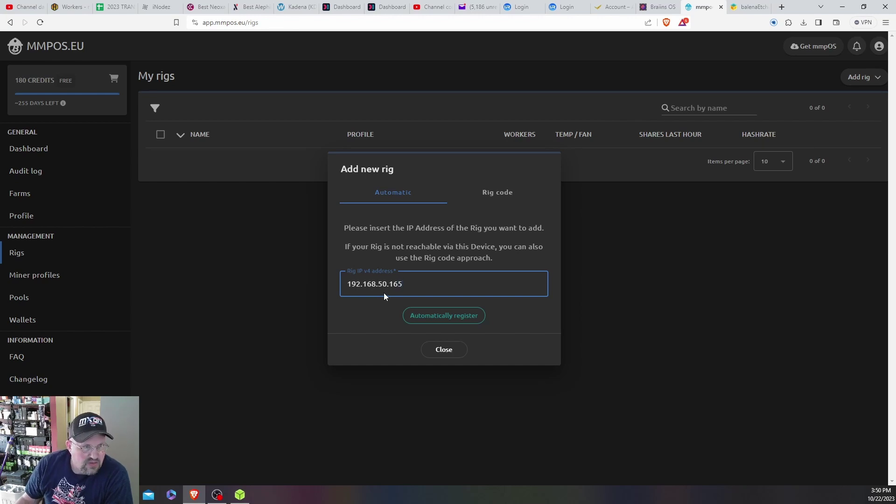
Step: Automatically register the rig at IP address 192.168.50.165 and open the added rig's details
{"action": "left_click", "coordinate": [430, 313]}
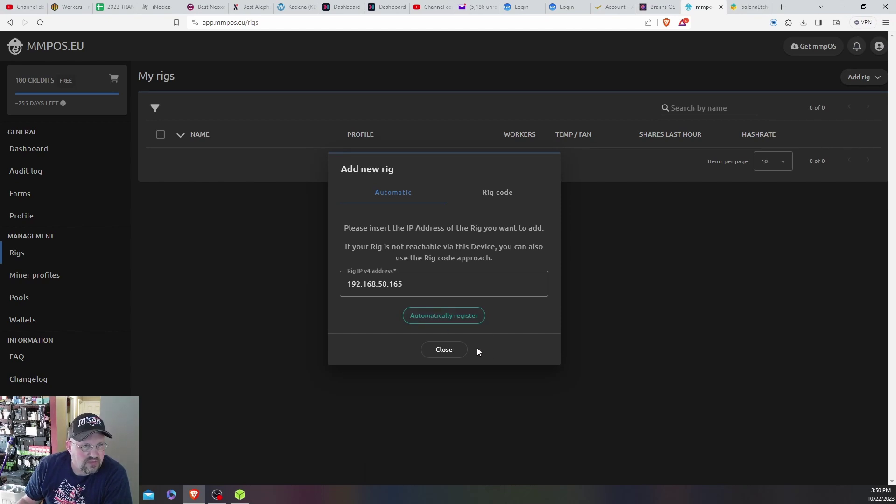
{"action": "left_click", "coordinate": [451, 351]}
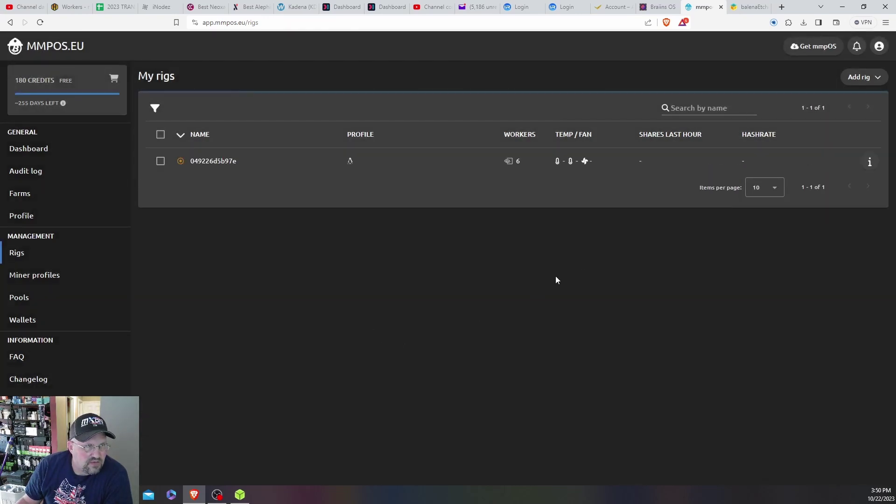
{"action": "left_click", "coordinate": [219, 162]}
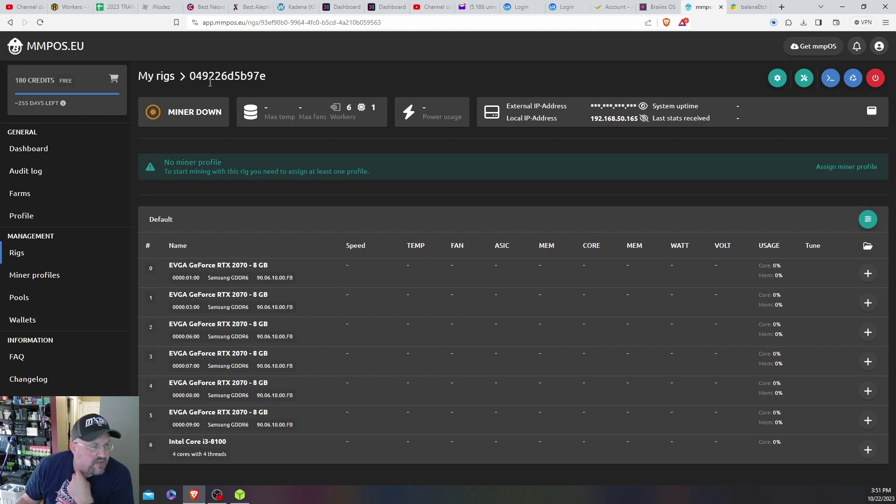
Step: Return to the rig list and rename the registered rig to 6x2070 in its general settings
{"action": "left_click", "coordinate": [172, 81]}
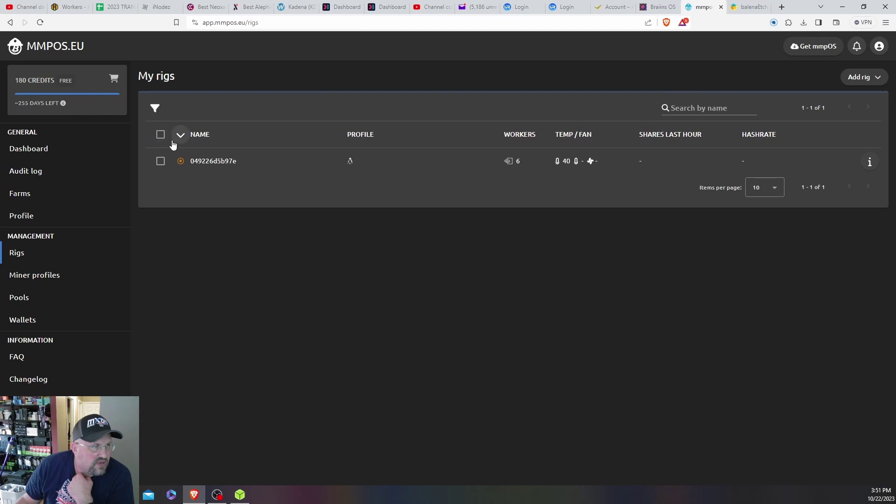
{"action": "right_click", "coordinate": [202, 162]}
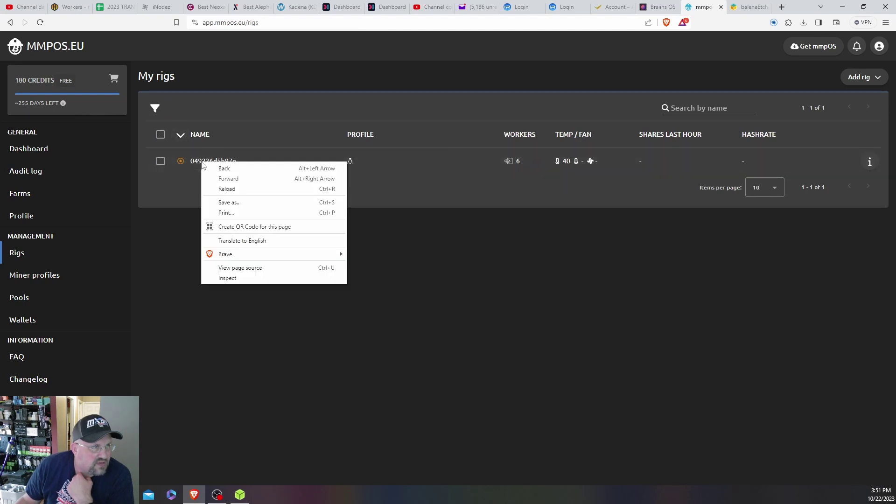
{"action": "left_click", "coordinate": [187, 175]}
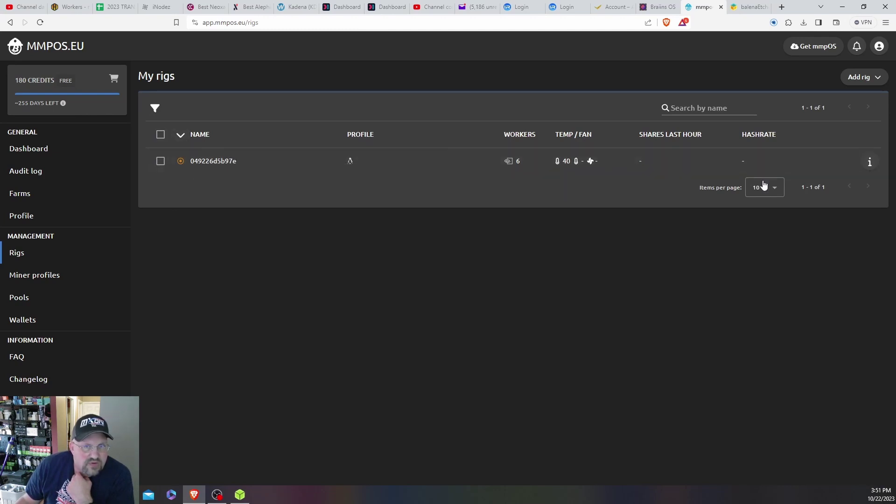
{"action": "left_click", "coordinate": [870, 162]}
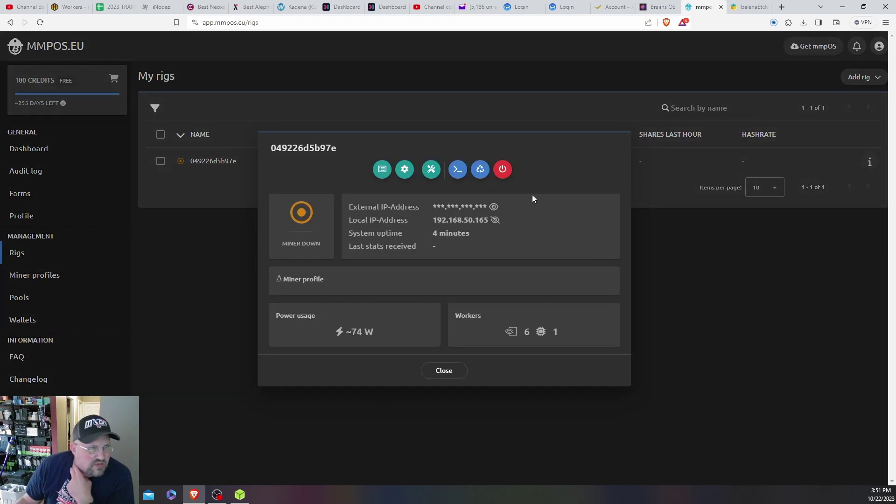
{"action": "left_click", "coordinate": [404, 169]}
{"action": "left_click_drag", "start_coordinate": [401, 150], "coordinate": [333, 148]}
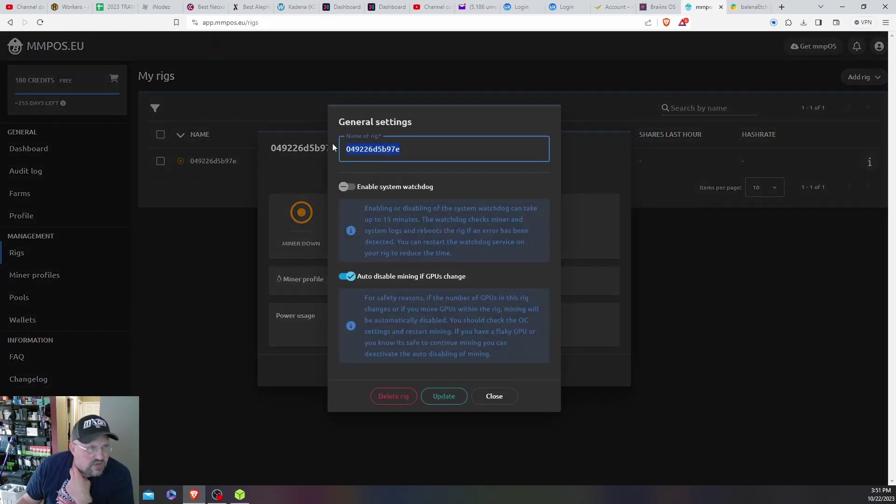
{"action": "type", "text": "6x2"}
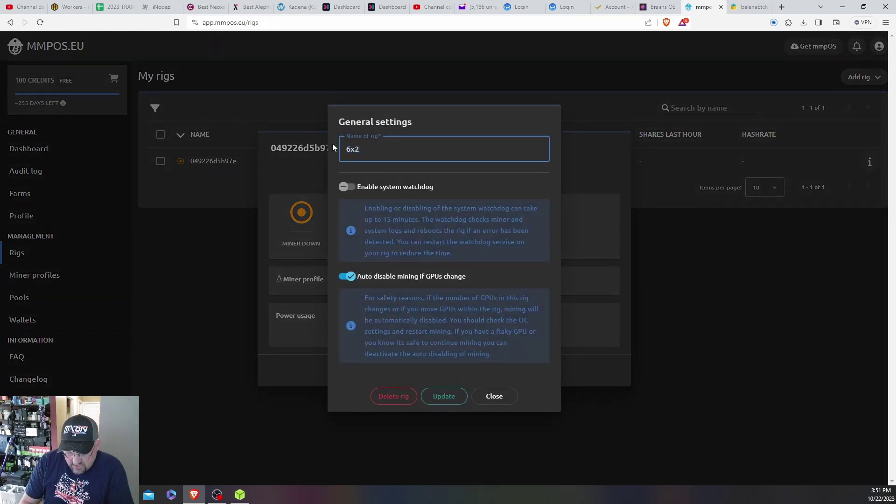
{"action": "type", "text": "070"}
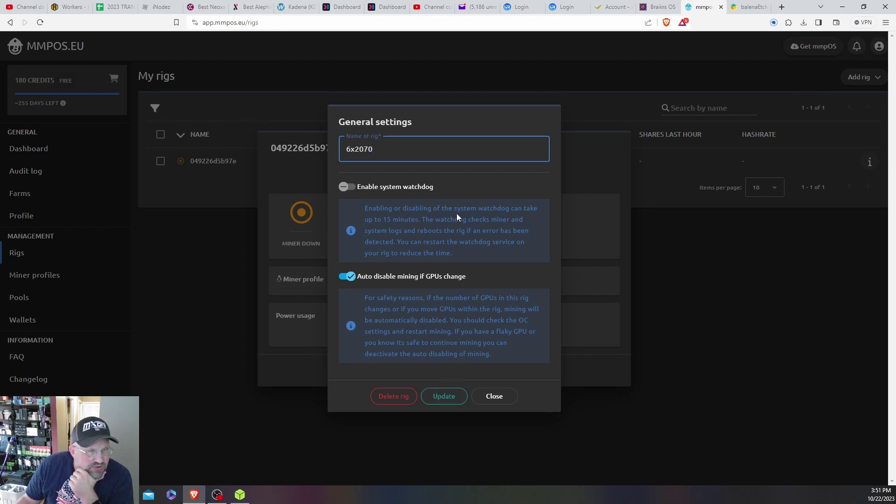
{"action": "left_click", "coordinate": [444, 397]}
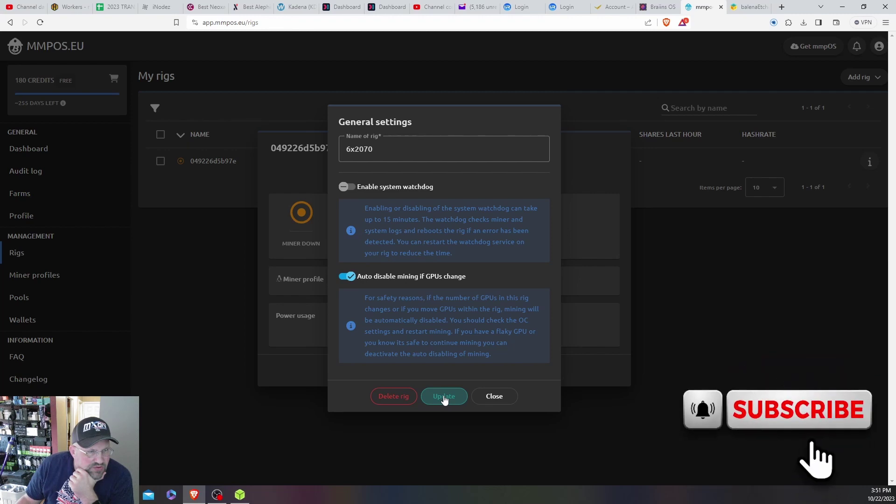
{"action": "left_click", "coordinate": [444, 396]}
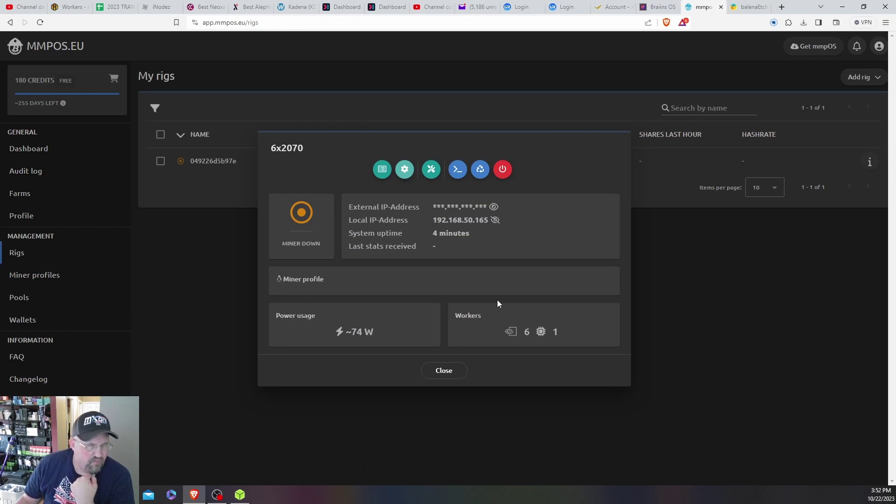
{"action": "left_click", "coordinate": [458, 372]}
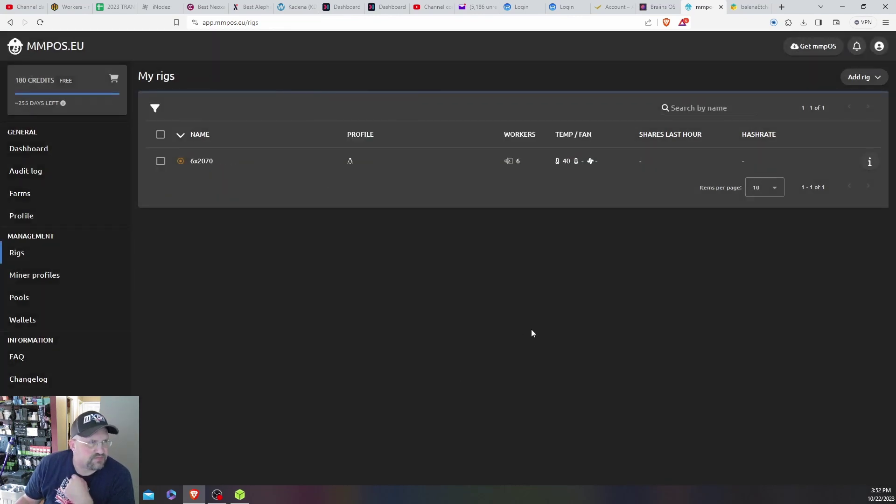
Step: Start a new miner profile named DNX and choose Dynex as its coin
{"action": "left_click", "coordinate": [54, 280]}
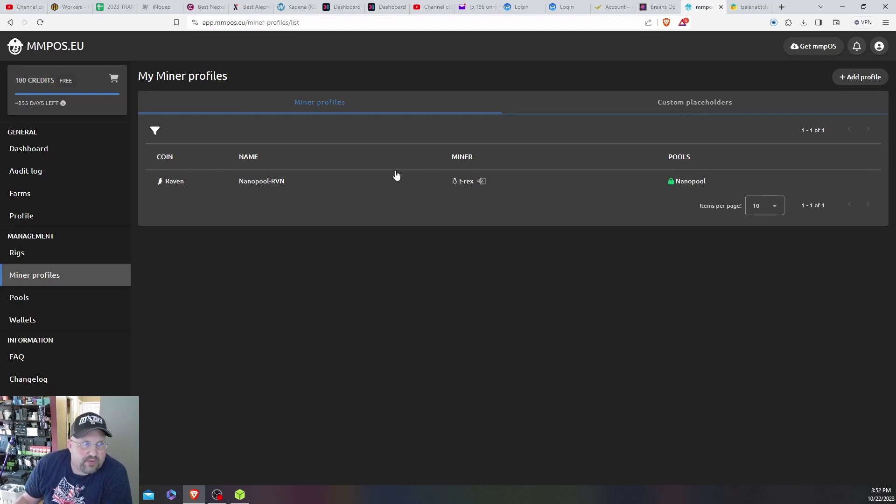
{"action": "left_click", "coordinate": [845, 81]}
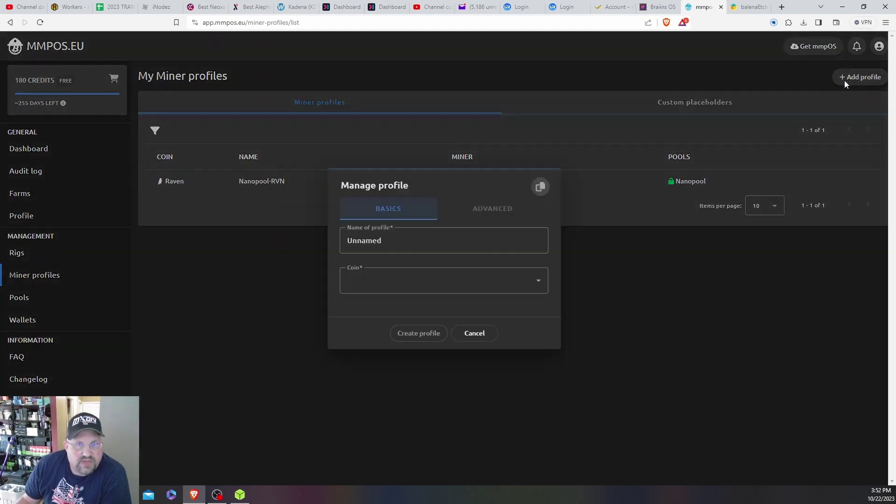
{"action": "left_click", "coordinate": [419, 246]}
{"action": "double_click", "coordinate": [419, 246]}
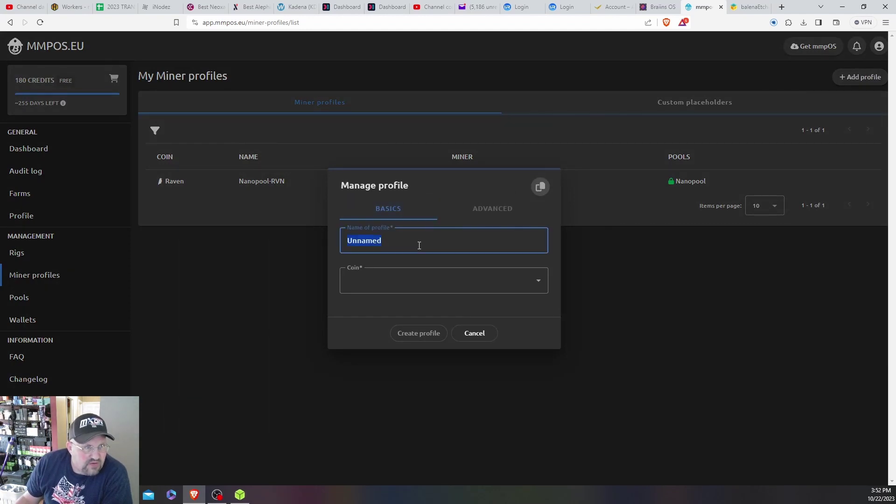
{"action": "type", "text": "A"}
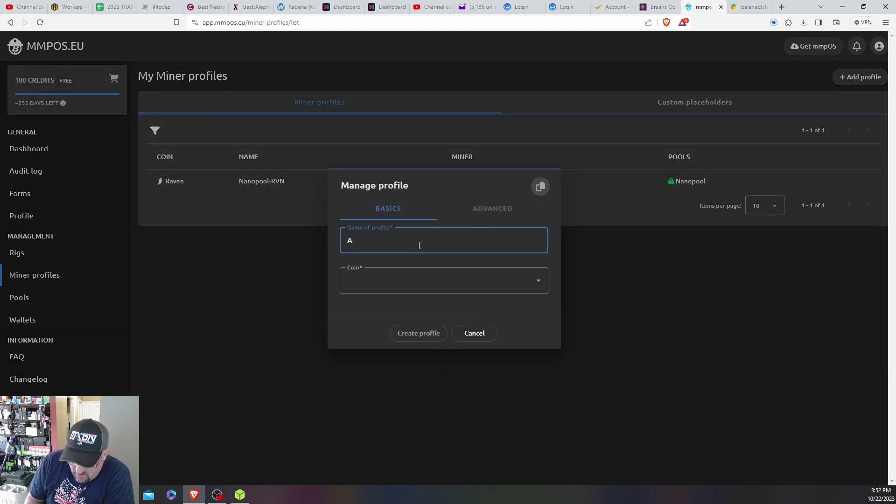
{"action": "key", "text": "BackSpace"}
{"action": "type", "text": "DNX"}
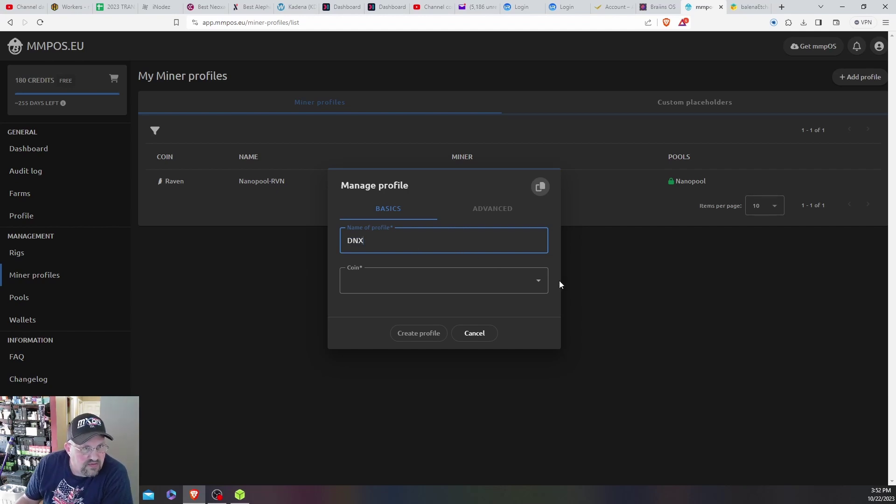
{"action": "left_click", "coordinate": [538, 282]}
{"action": "scroll", "coordinate": [487, 317], "scroll_direction": "down", "scroll_amount": 10}
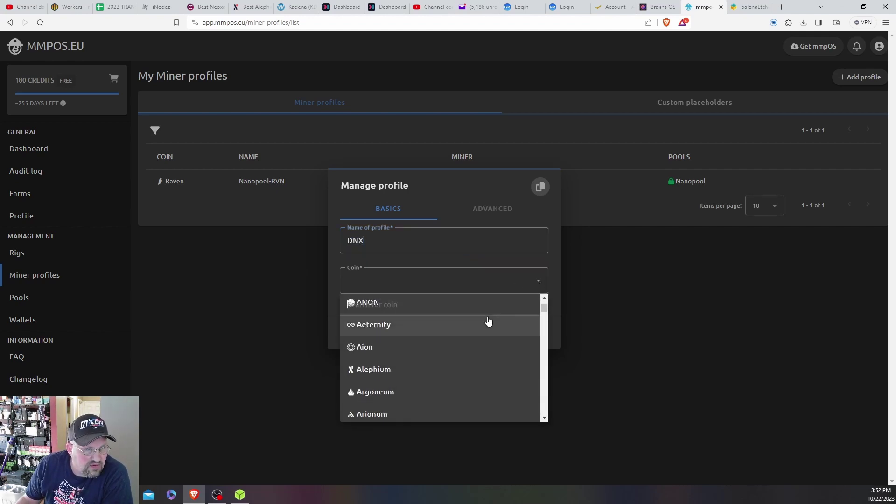
{"action": "scroll", "coordinate": [485, 324], "scroll_direction": "down", "scroll_amount": 5}
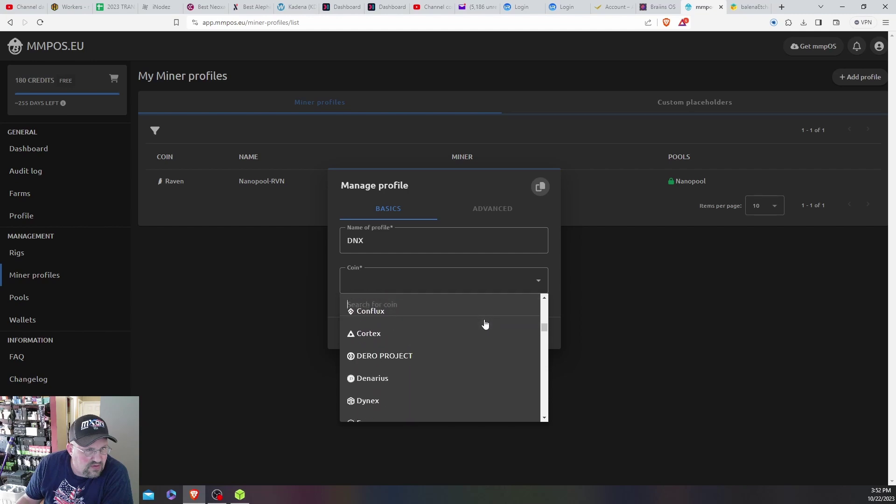
{"action": "left_click", "coordinate": [412, 352]}
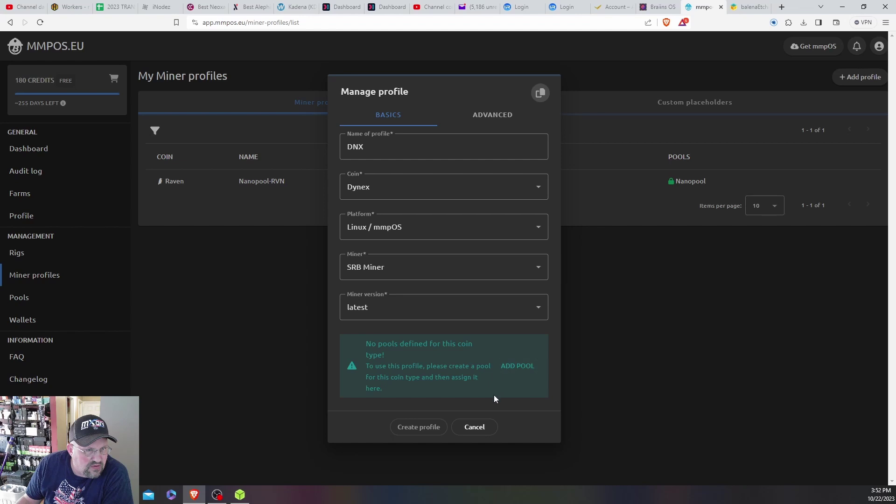
Step: Add a pool for the Dynex coin from the profile form and name it DeepMiners
{"action": "left_click", "coordinate": [518, 368]}
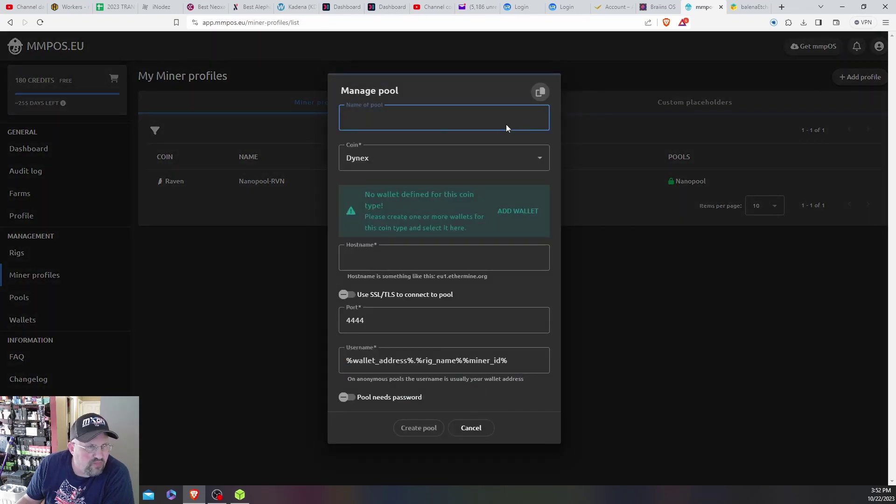
{"action": "type", "text": "Deep"}
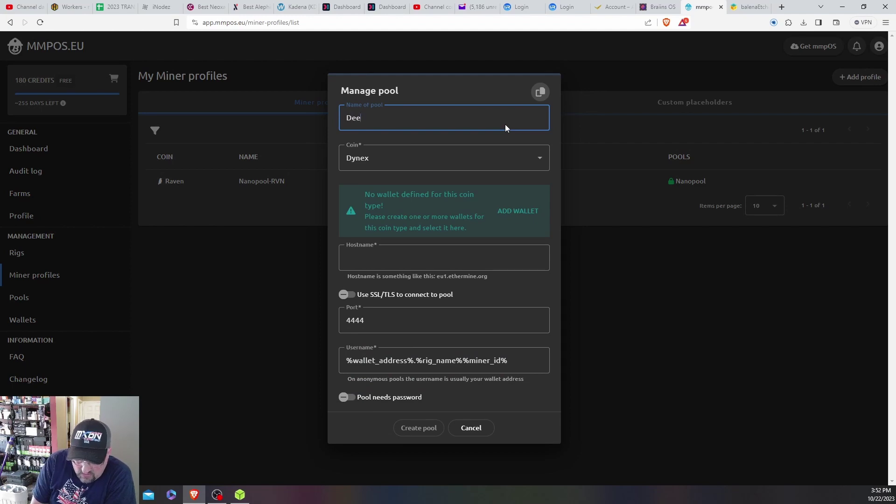
{"action": "type", "text": "inret"}
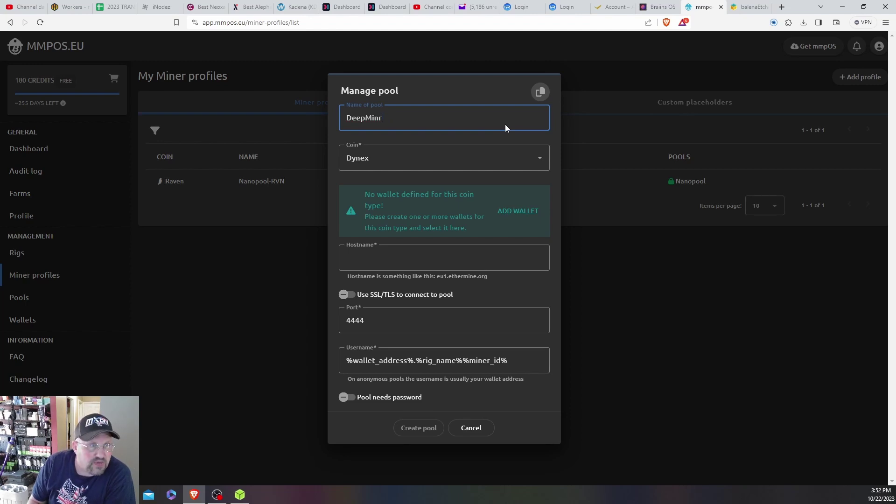
{"action": "key", "text": "BackSpace"}
{"action": "key", "text": "BackSpace"}
{"action": "type", "text": "ers"}
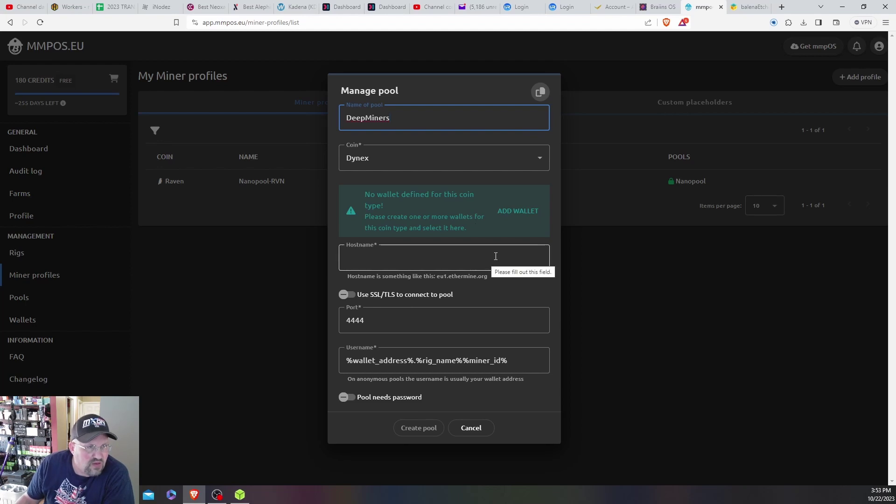
Step: Switch to Hive OS, open the 6x2070 worker's flight sheet, and copy its Dynex wallet address
{"action": "left_click", "coordinate": [470, 262]}
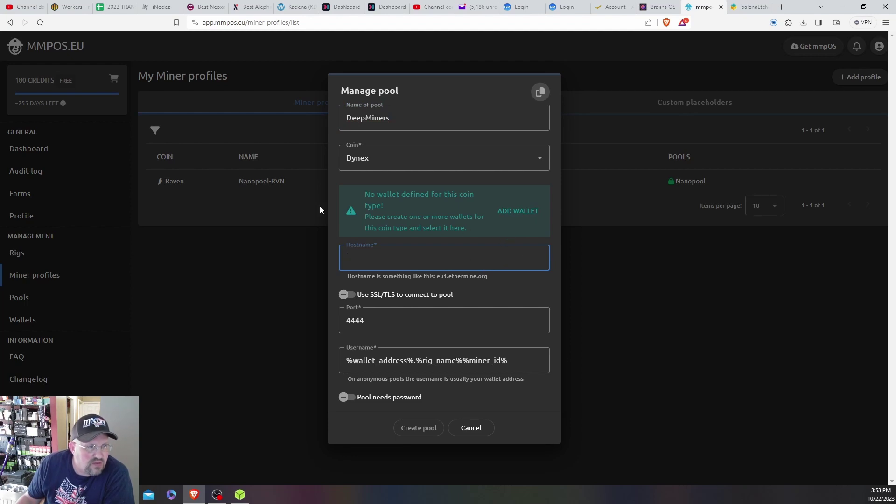
{"action": "left_click", "coordinate": [79, 8]}
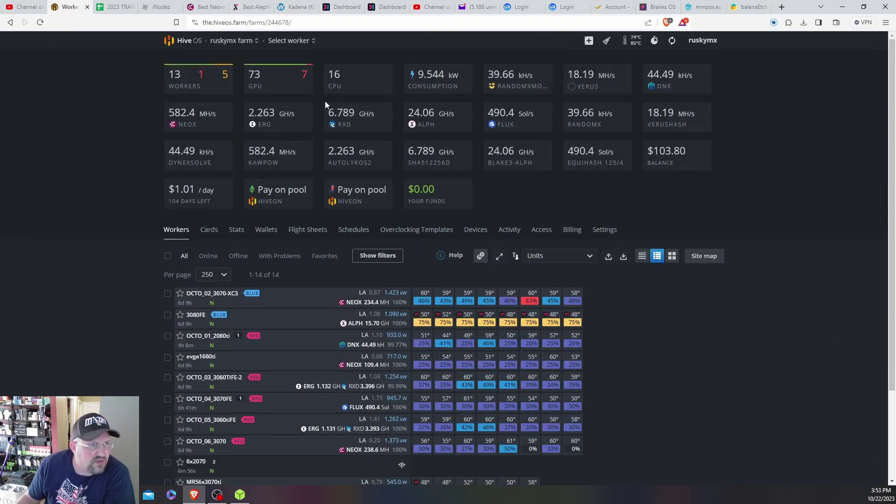
{"action": "scroll", "coordinate": [327, 304], "scroll_direction": "down", "scroll_amount": 2}
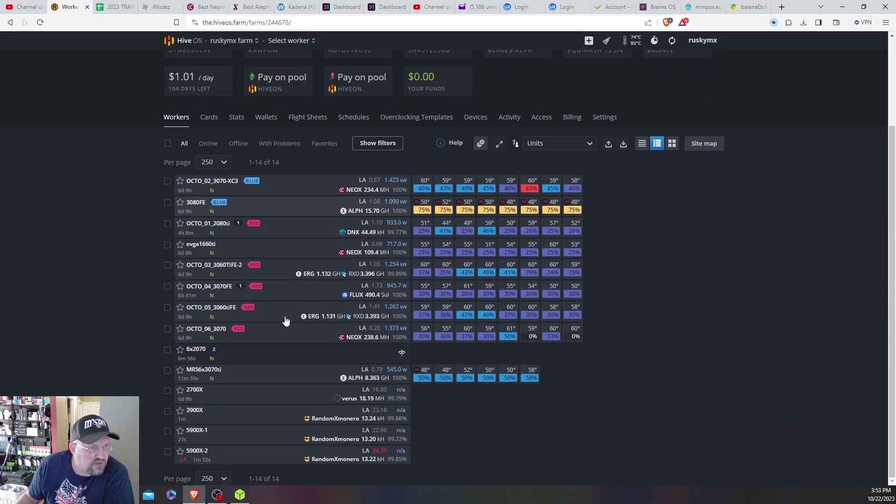
{"action": "left_click", "coordinate": [218, 351]}
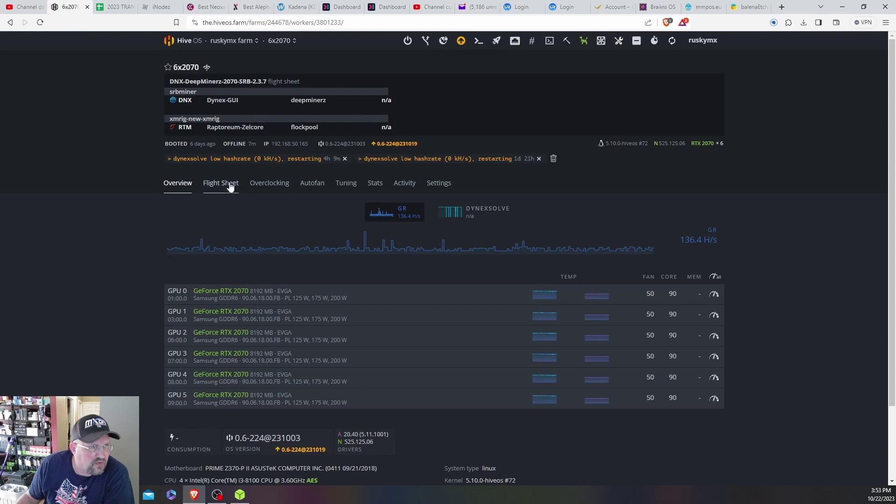
{"action": "left_click", "coordinate": [229, 185]}
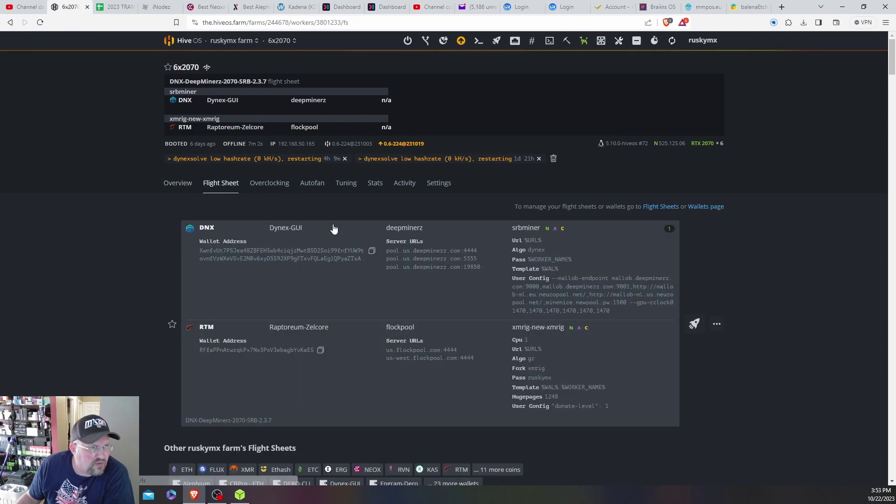
{"action": "left_click", "coordinate": [372, 251]}
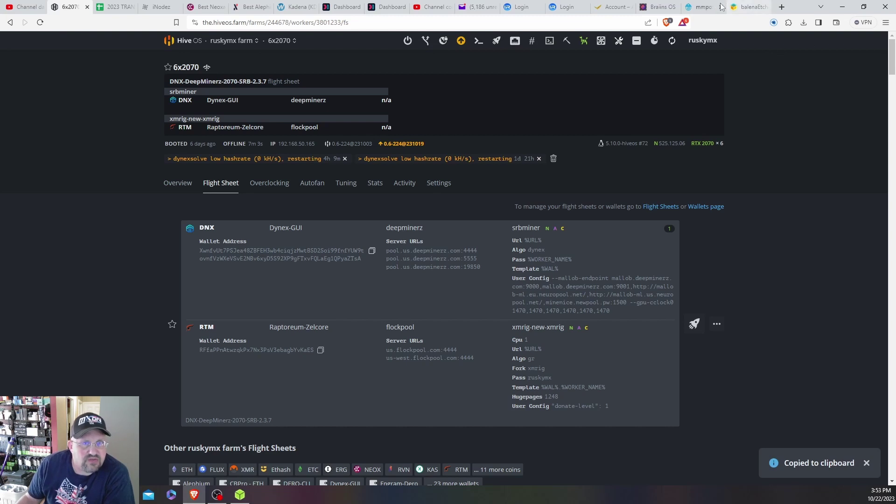
Step: Back in mmpOS, create a Dynex wallet named Dynex from the pool form using the copied wallet address
{"action": "left_click", "coordinate": [702, 6]}
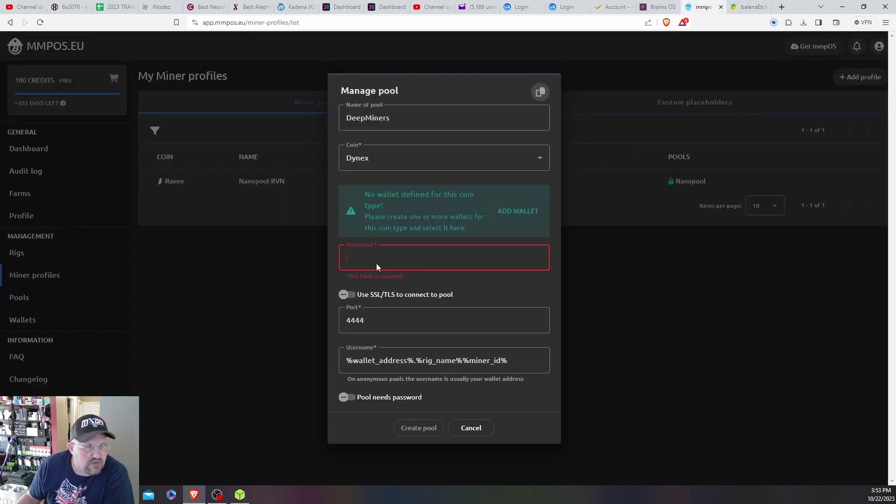
{"action": "left_click", "coordinate": [513, 211]}
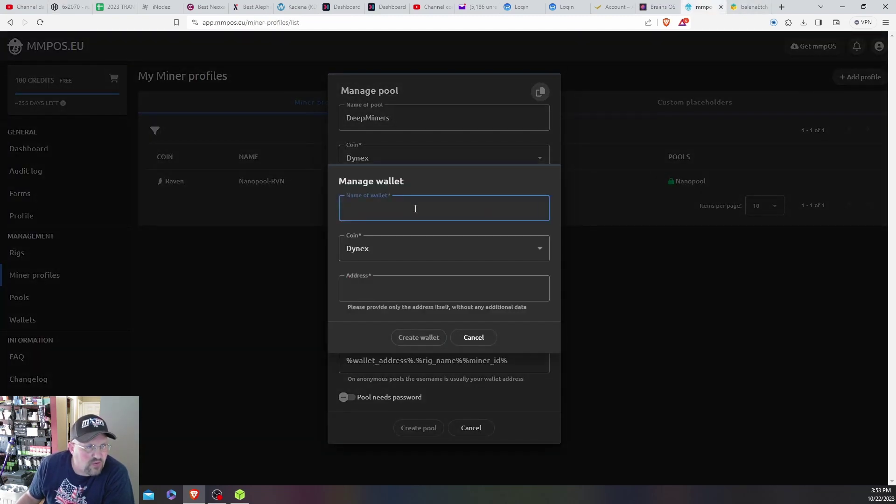
{"action": "type", "text": "Dy"}
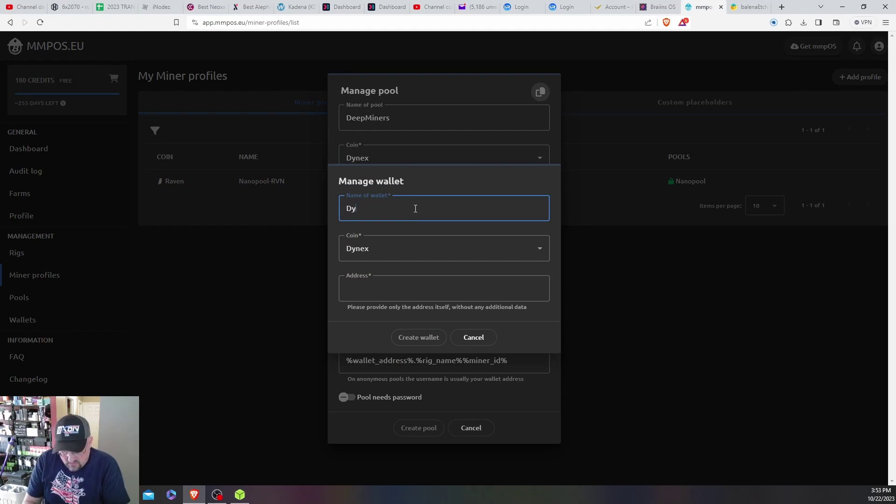
{"action": "type", "text": "nex"}
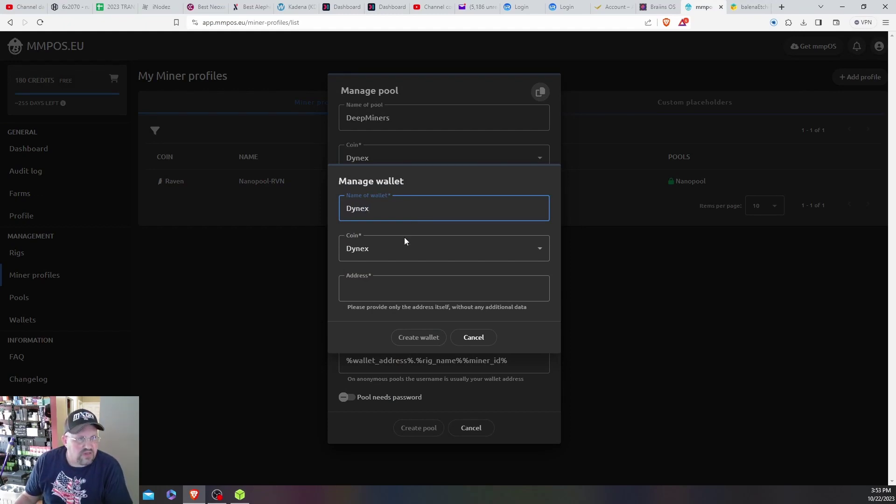
{"action": "left_click", "coordinate": [420, 292]}
{"action": "key", "text": "ctrl+v"}
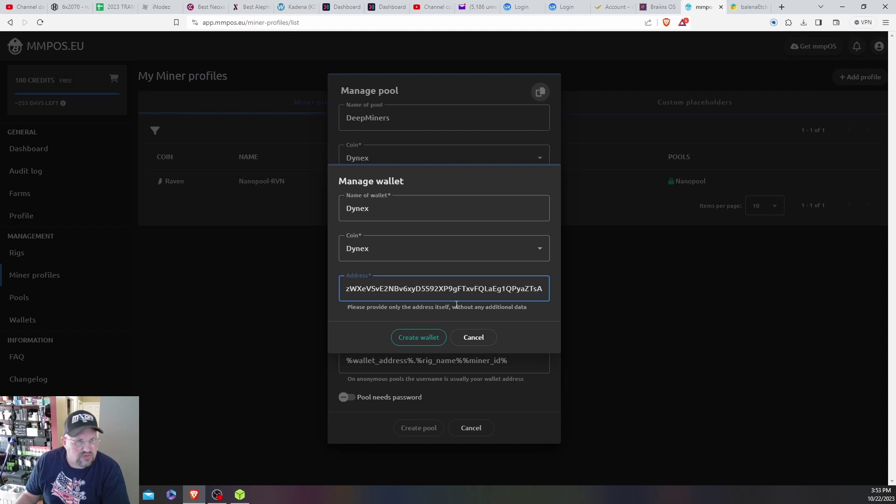
{"action": "left_click", "coordinate": [426, 339]}
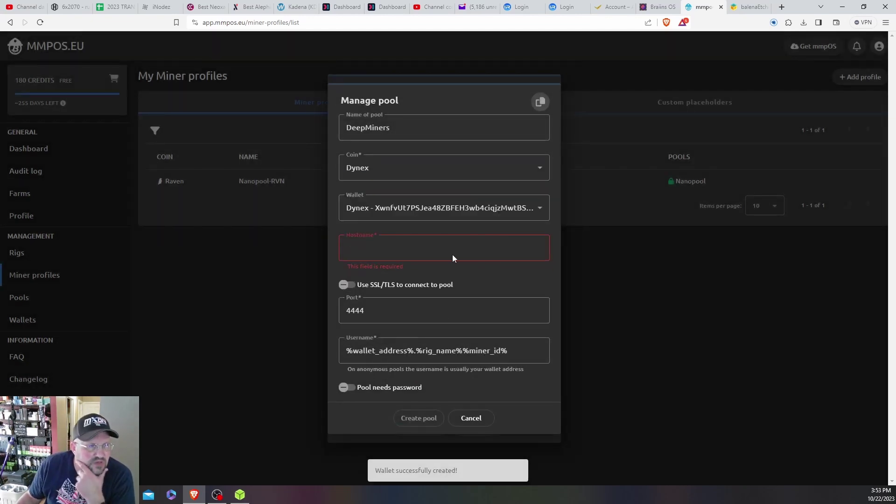
Step: Switch to Hive OS and copy the hostname pool.us.deepminerz.com from the DNX flight sheet's server URLs
{"action": "left_click", "coordinate": [70, 7]}
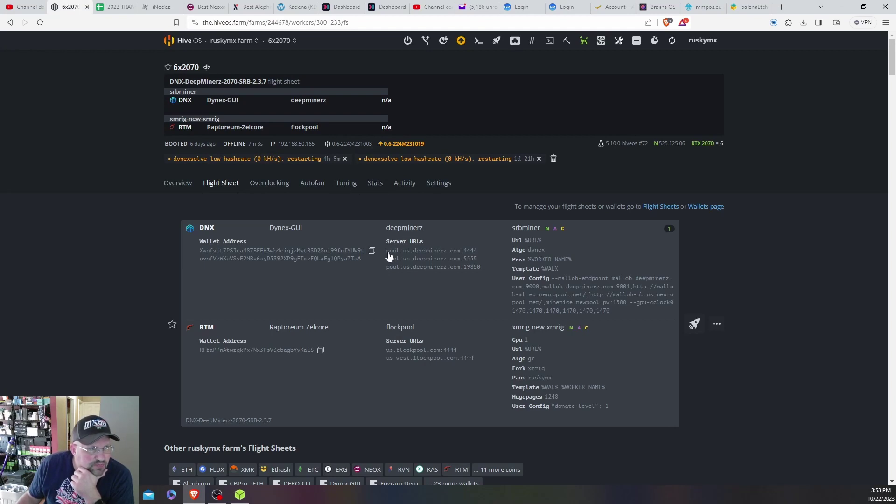
{"action": "left_click_drag", "start_coordinate": [387, 253], "coordinate": [459, 257]}
{"action": "right_click", "coordinate": [457, 256]}
{"action": "left_click", "coordinate": [465, 258]}
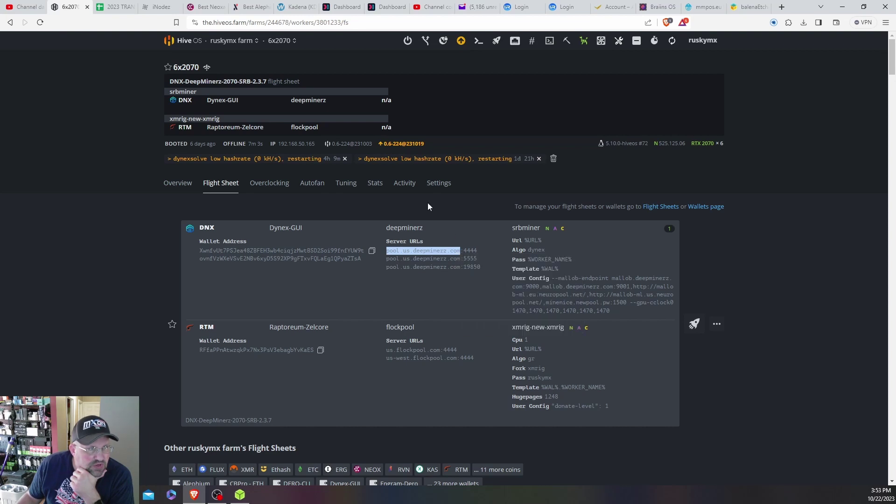
Step: In mmpOS, set the pool's hostname to pool.us.deepminerz.com, create the pool, and save the new DNX miner profile
{"action": "left_click", "coordinate": [702, 7]}
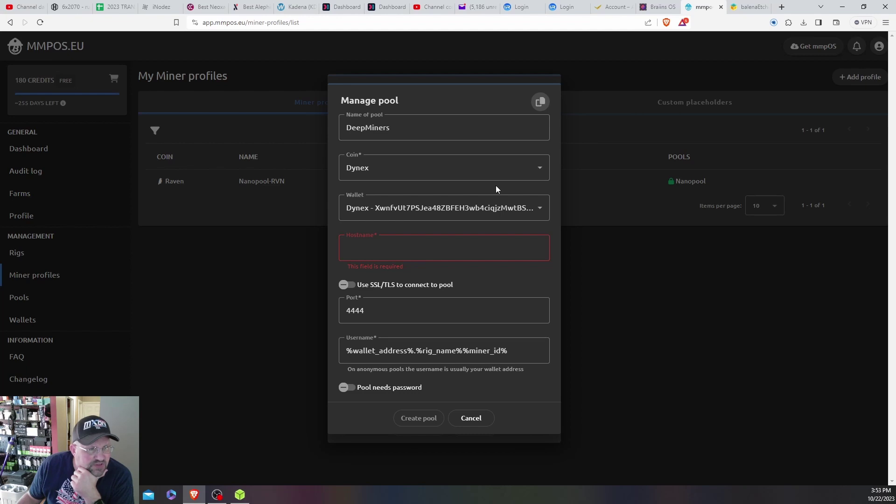
{"action": "right_click", "coordinate": [427, 251]}
{"action": "left_click", "coordinate": [476, 315]}
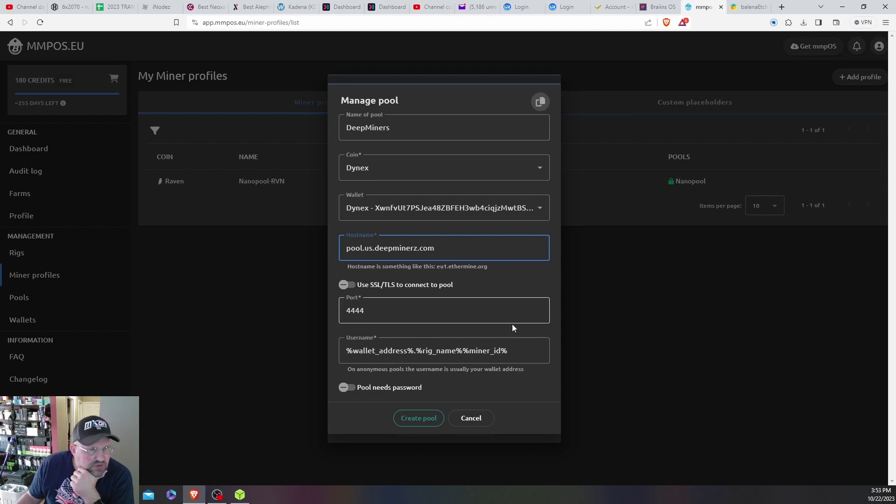
{"action": "left_click", "coordinate": [419, 418]}
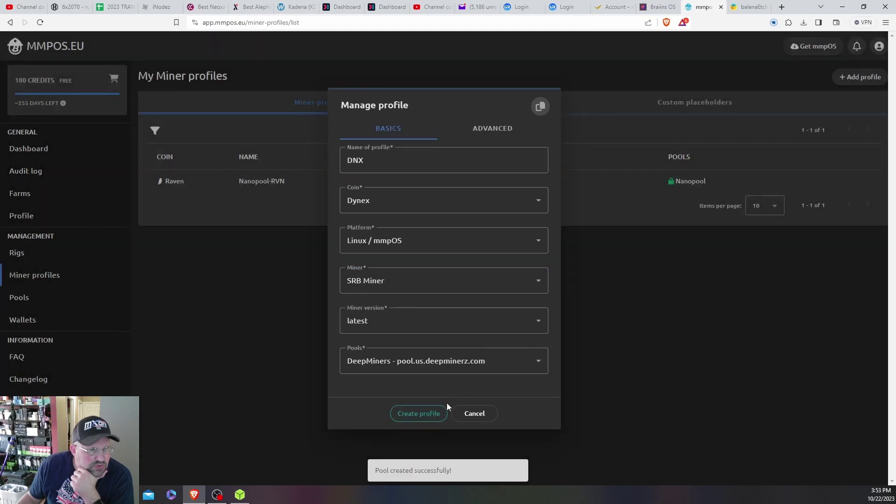
{"action": "left_click", "coordinate": [423, 414]}
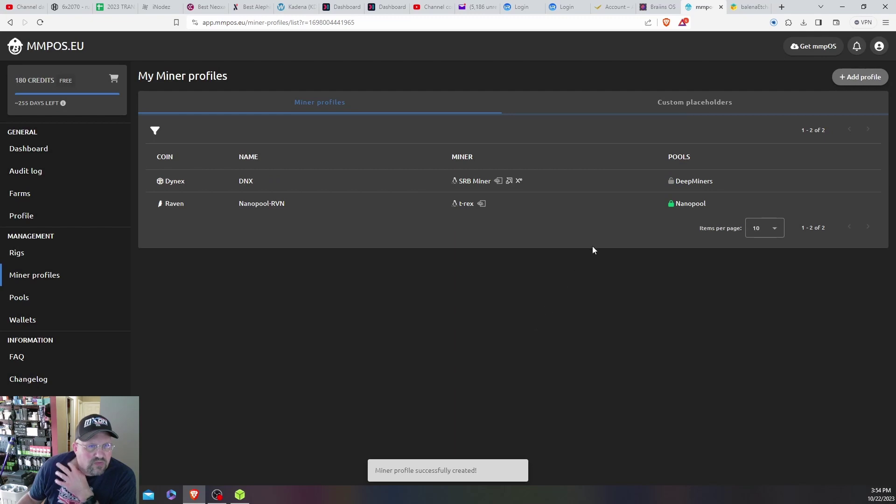
Step: Open the DNX profile's advanced settings and examine the worker restrictions, placeholders and miner arguments in an enlarged box
{"action": "left_click", "coordinate": [310, 184]}
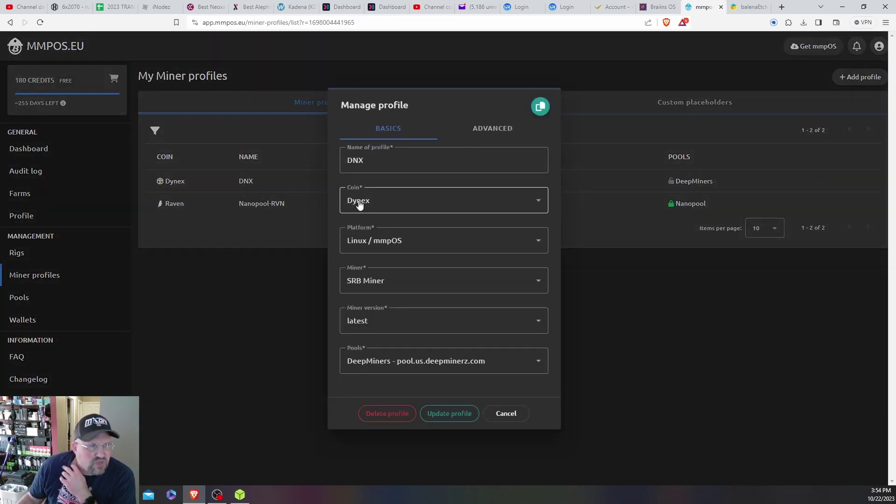
{"action": "left_click", "coordinate": [494, 130]}
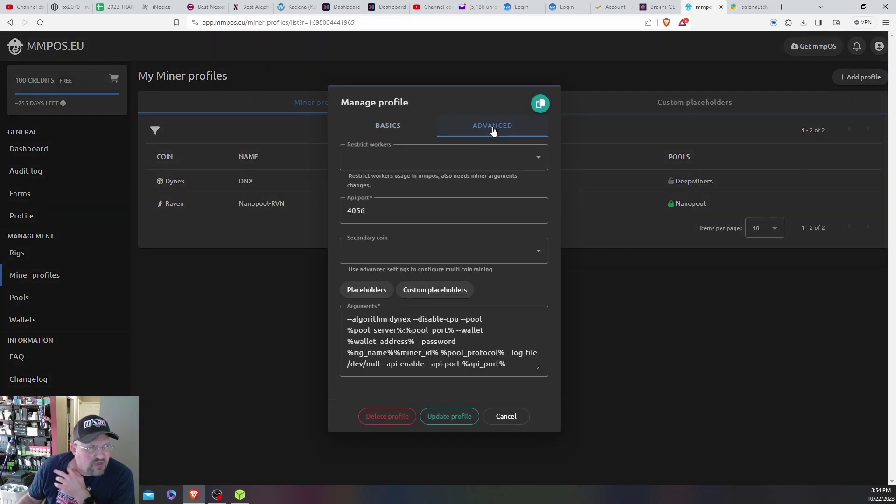
{"action": "left_click", "coordinate": [534, 157]}
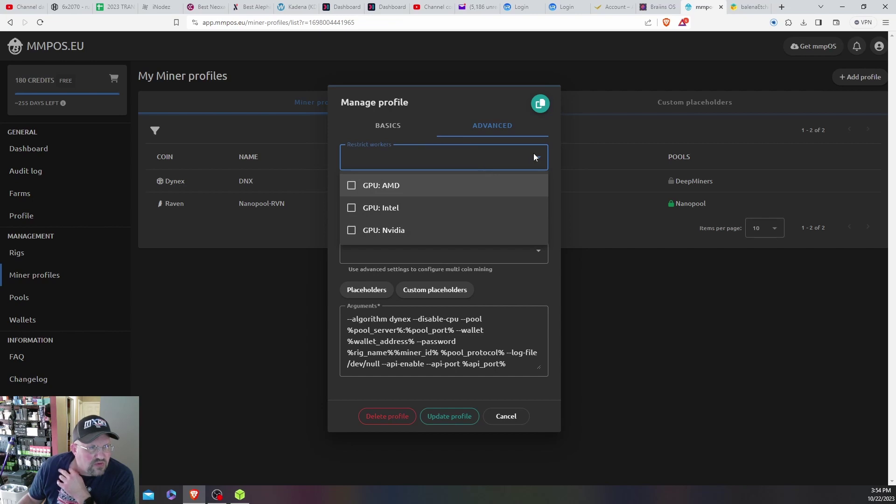
{"action": "left_click", "coordinate": [534, 157]}
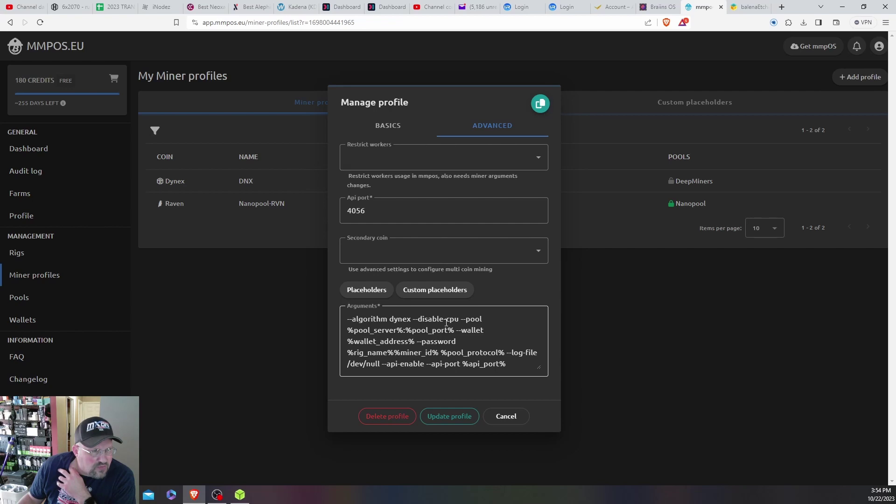
{"action": "left_click", "coordinate": [380, 291]}
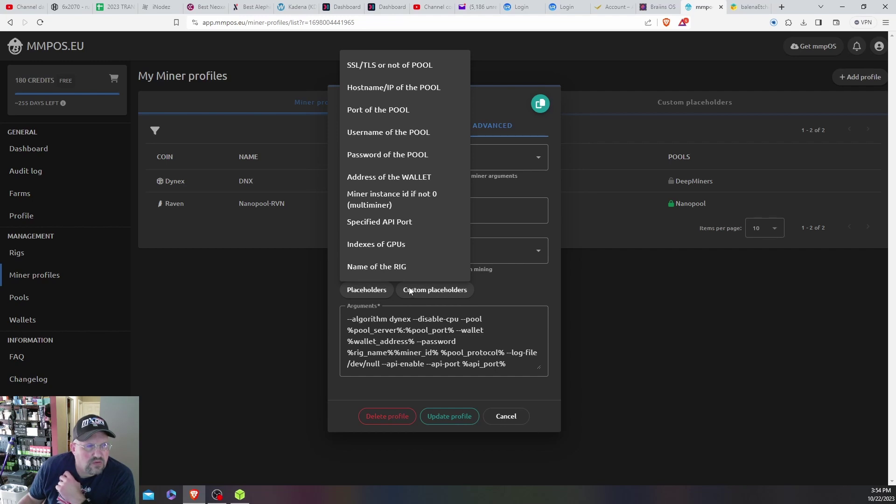
{"action": "left_click", "coordinate": [497, 284]}
{"action": "left_click", "coordinate": [441, 291]}
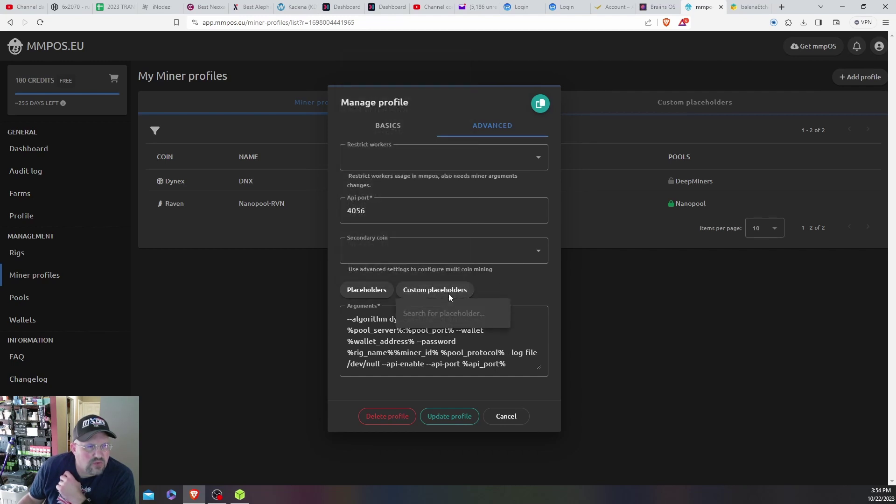
{"action": "left_click", "coordinate": [506, 292]}
{"action": "left_click", "coordinate": [410, 323]}
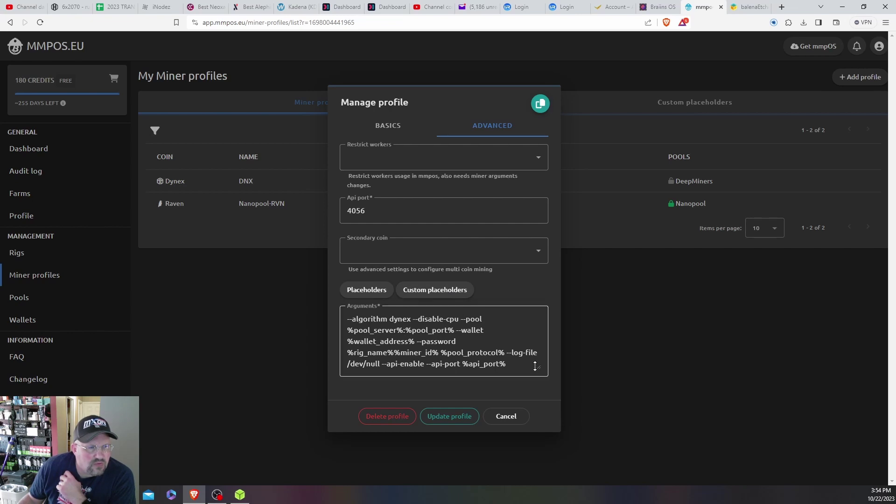
{"action": "left_click_drag", "start_coordinate": [539, 368], "coordinate": [547, 429]}
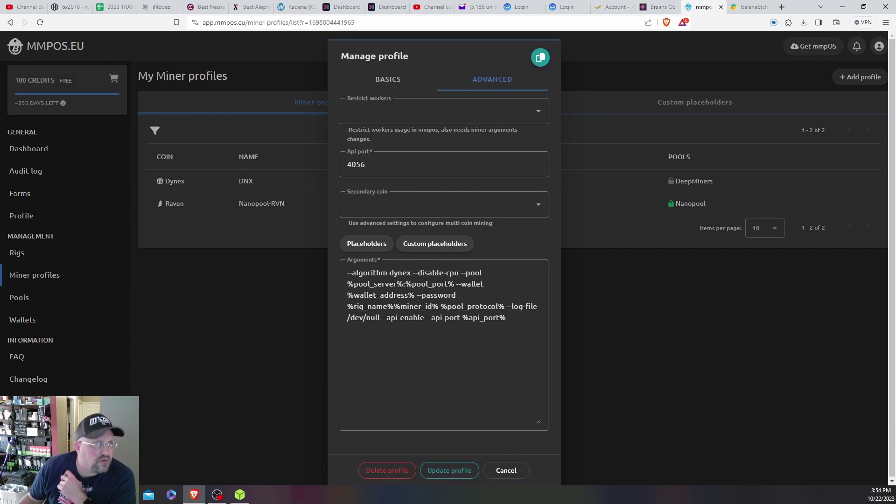
Step: Switch to Hive OS and copy the full srbminer user config, from --mallob-endpoint through the --gpu-cclock0 values, from the DNX flight sheet
{"action": "left_click", "coordinate": [73, 7]}
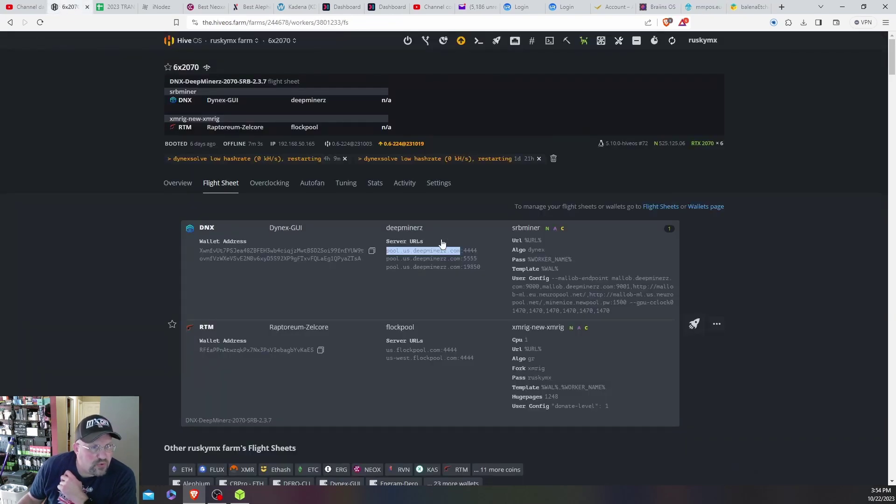
{"action": "left_click_drag", "start_coordinate": [551, 279], "coordinate": [610, 316]}
{"action": "key", "text": "ctrl+c"}
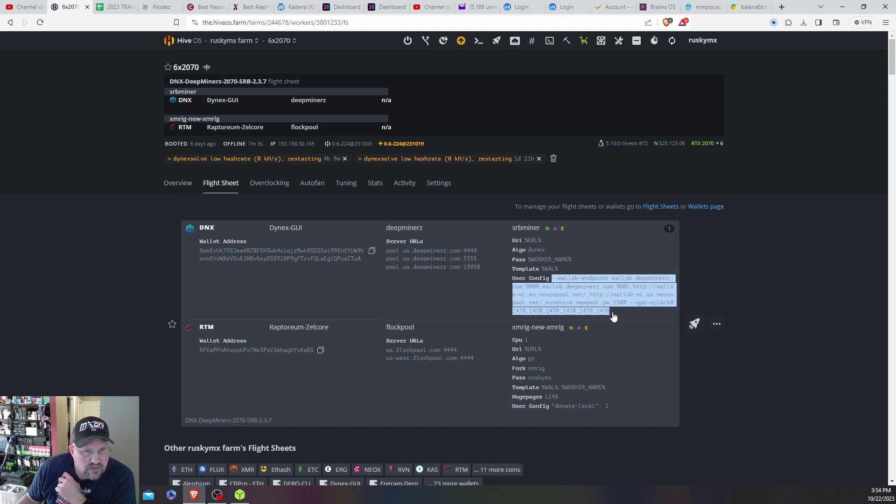
{"action": "right_click", "coordinate": [608, 312]}
{"action": "left_click", "coordinate": [625, 319]}
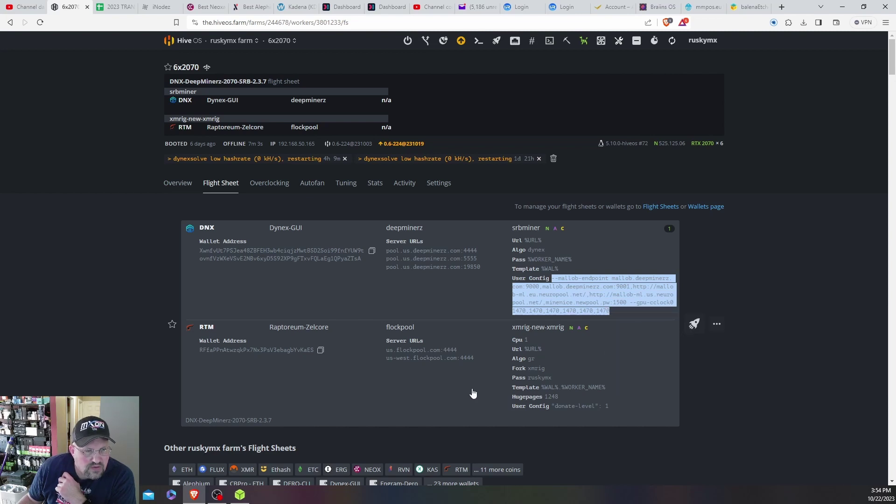
Step: In mmpOS, append the copied mallob endpoint and GPU core clock options on a new line of the DNX profile's arguments and update the profile
{"action": "left_click", "coordinate": [700, 6]}
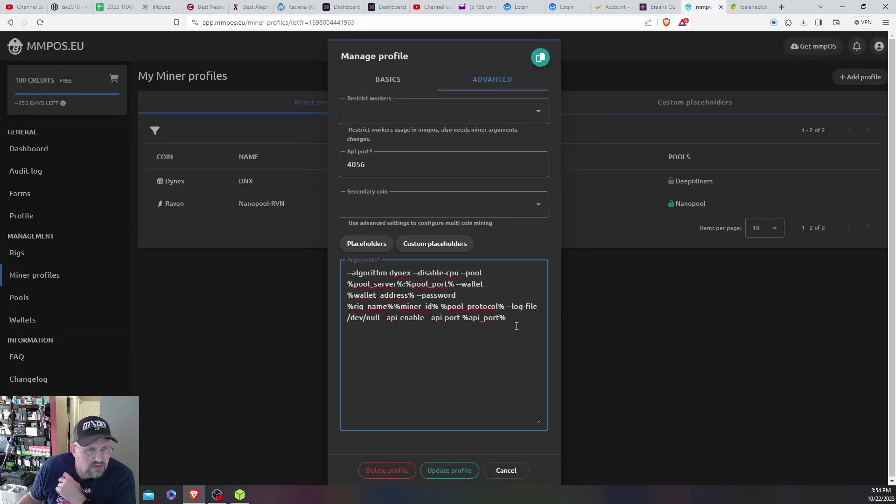
{"action": "key", "text": "Return"}
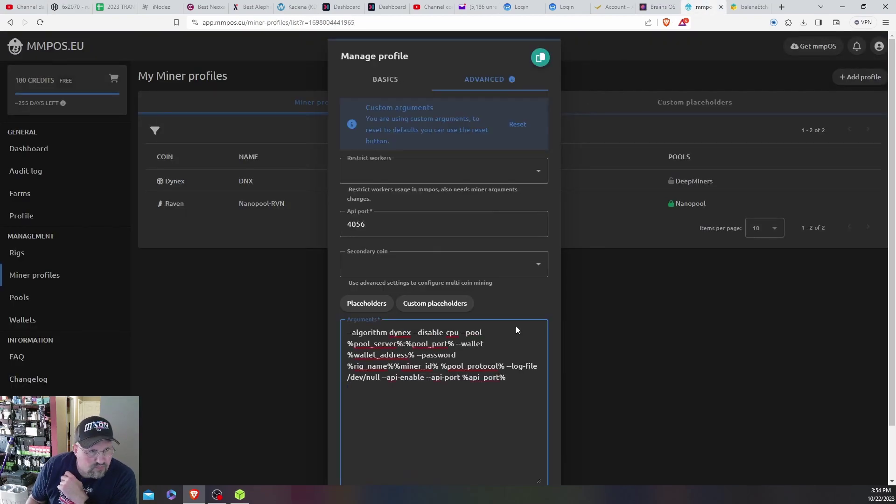
{"action": "key", "text": "ctrl+v"}
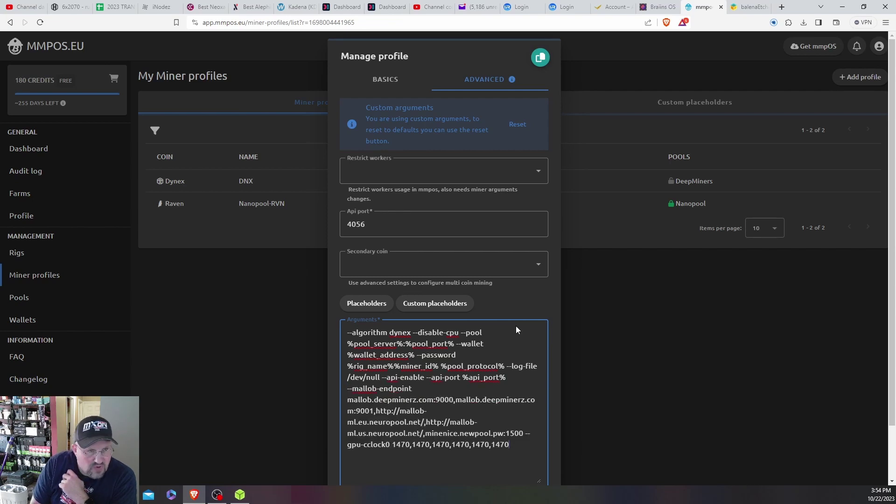
{"action": "scroll", "coordinate": [512, 323], "scroll_direction": "down", "scroll_amount": 2}
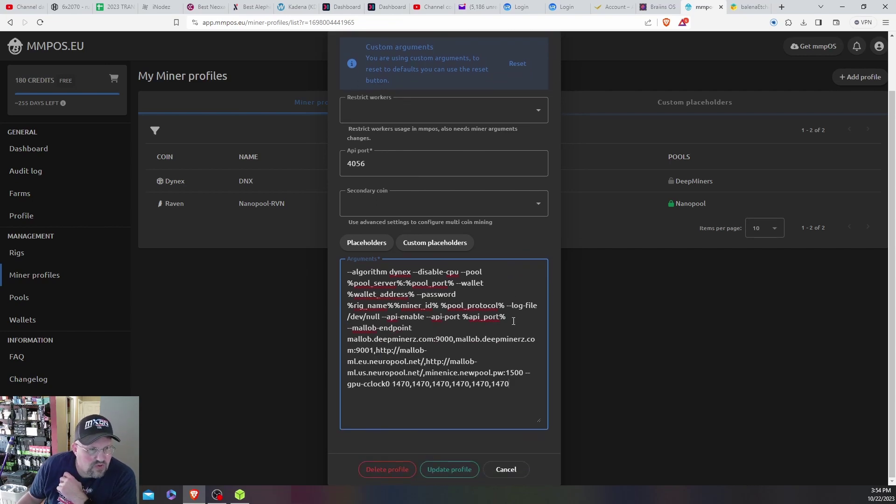
{"action": "left_click", "coordinate": [456, 468]}
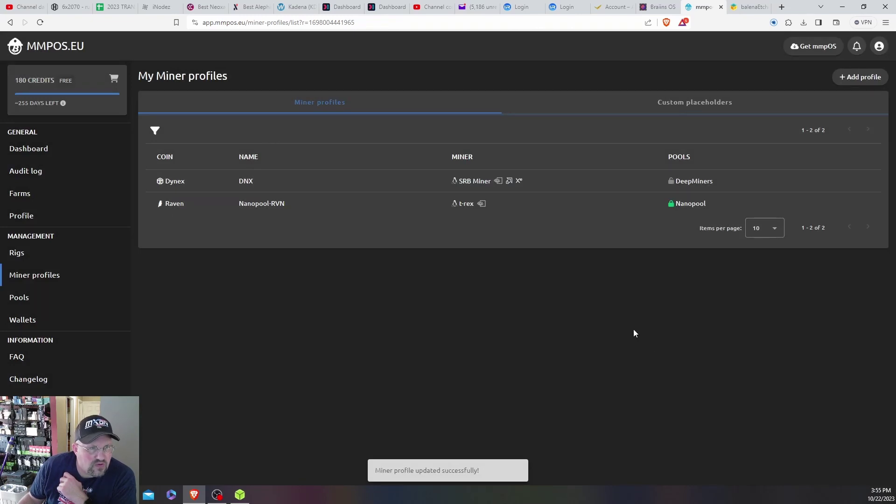
Step: Assign the DNX miner profile to the 6x2070 rig in mmpOS
{"action": "left_click", "coordinate": [188, 184]}
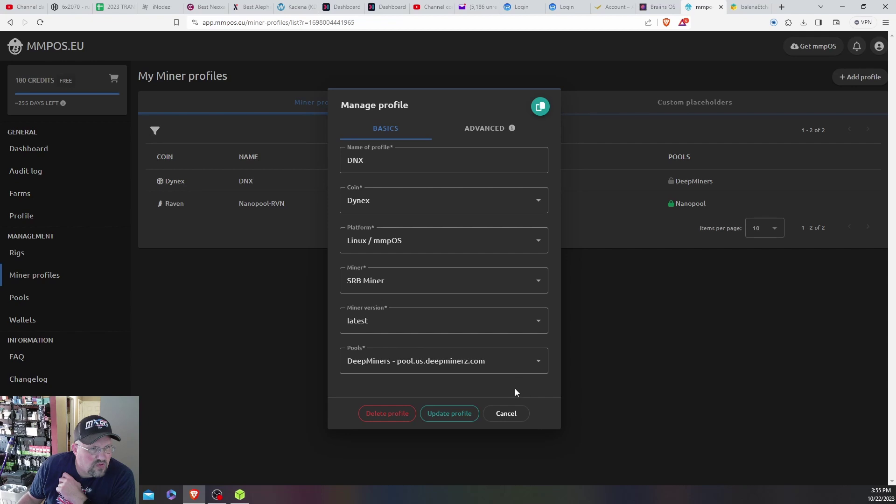
{"action": "left_click", "coordinate": [522, 422]}
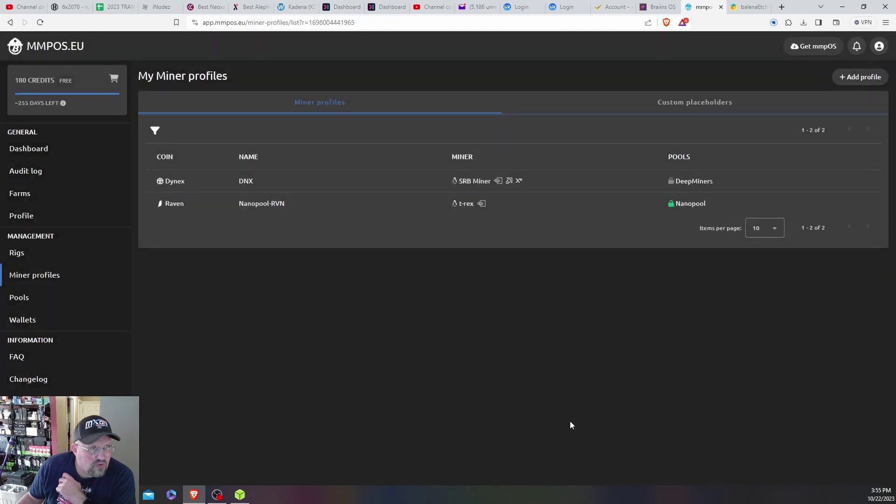
{"action": "left_click", "coordinate": [59, 258]}
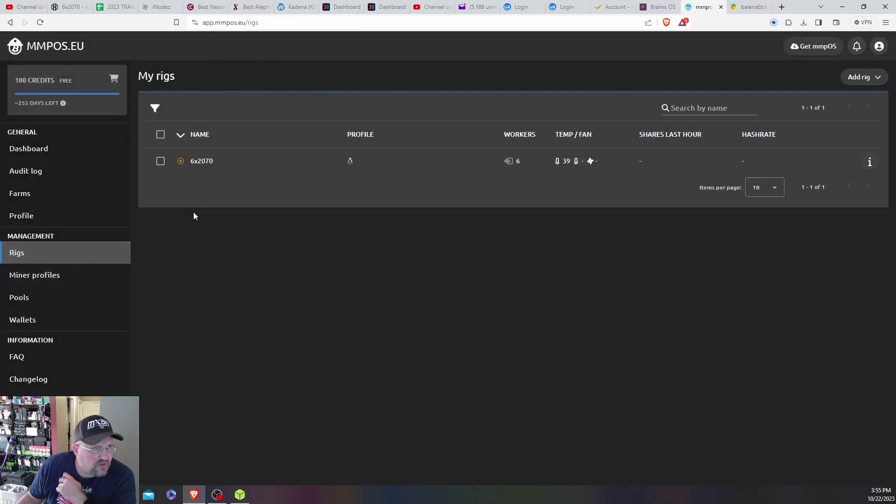
{"action": "left_click", "coordinate": [202, 163]}
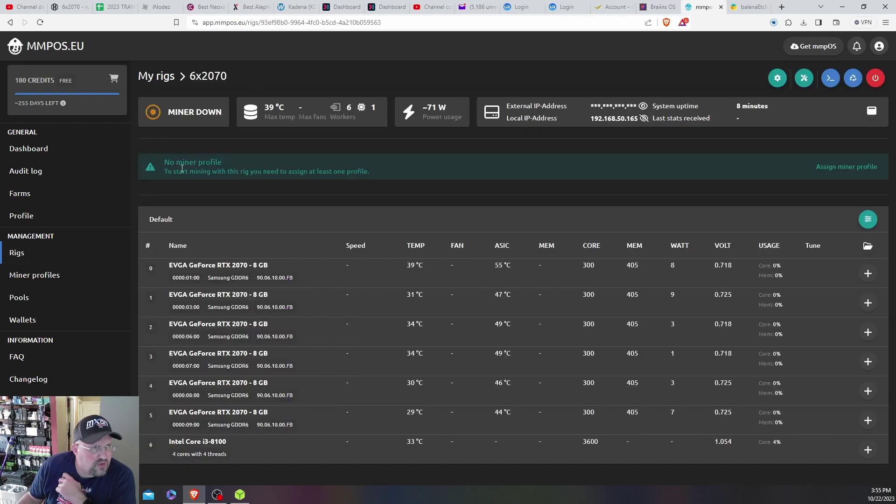
{"action": "left_click", "coordinate": [829, 168]}
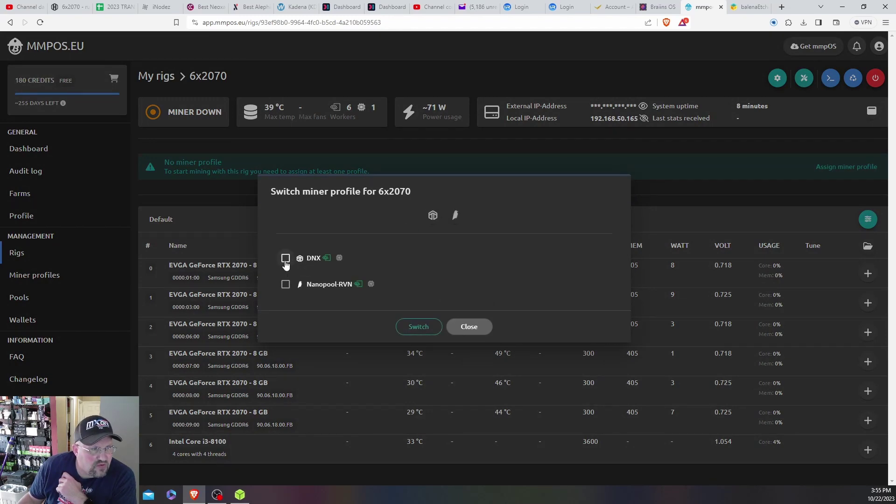
{"action": "left_click", "coordinate": [286, 258]}
{"action": "left_click", "coordinate": [419, 327]}
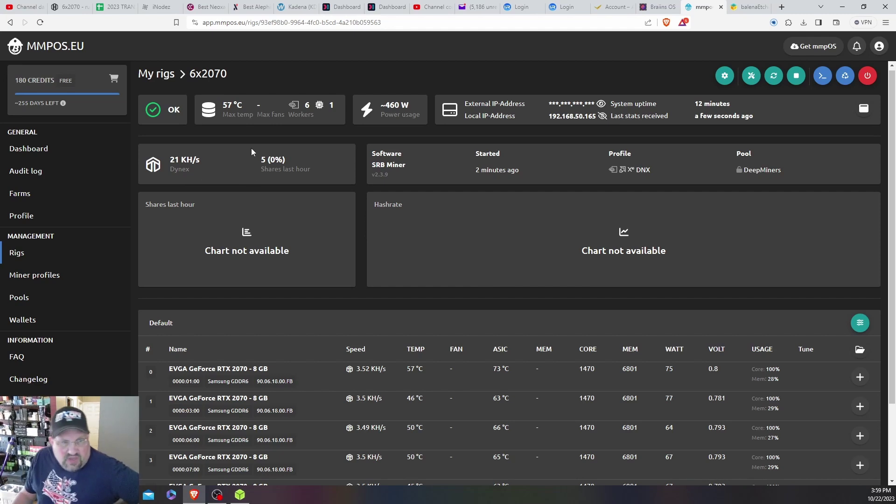
Step: Compare the 6x2070 rig's hashrate, power and per-GPU readings in mmpOS with the worker's flight sheet and overview in Hive OS
{"action": "scroll", "coordinate": [413, 229], "scroll_direction": "down", "scroll_amount": 2}
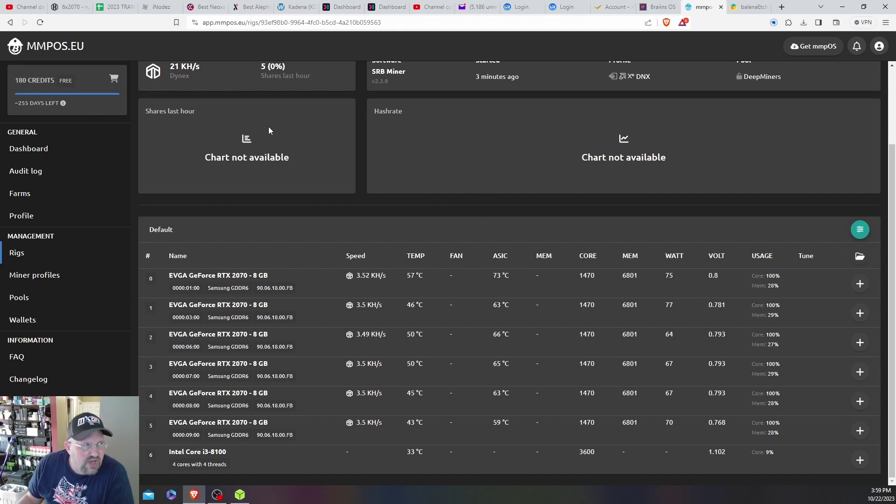
{"action": "left_click", "coordinate": [70, 7]}
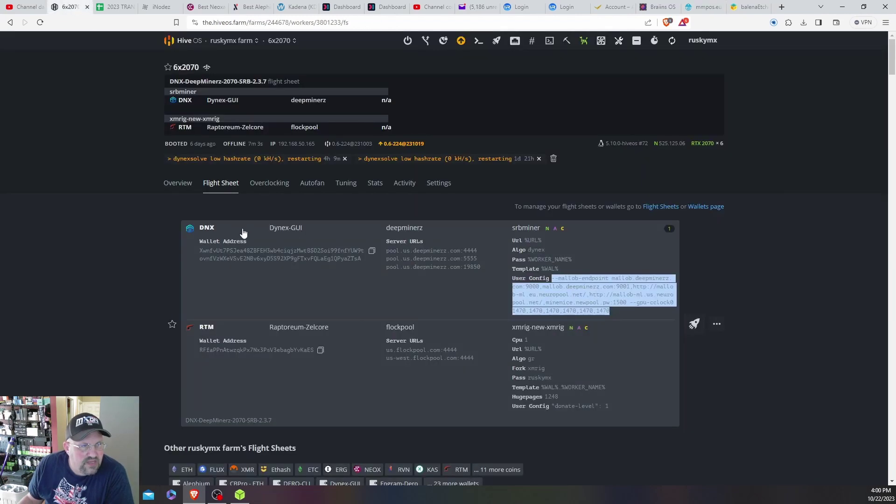
{"action": "scroll", "coordinate": [243, 232], "scroll_direction": "down", "scroll_amount": 6}
{"action": "scroll", "coordinate": [243, 207], "scroll_direction": "up", "scroll_amount": 6}
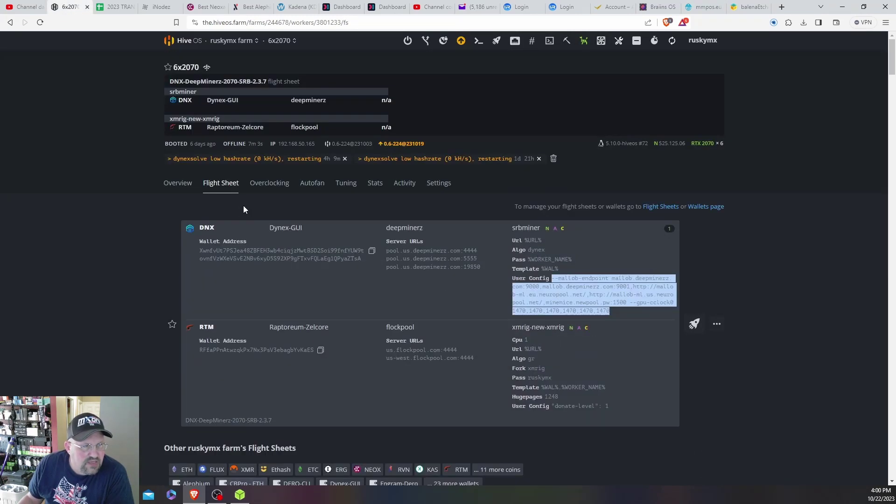
{"action": "left_click", "coordinate": [179, 184]}
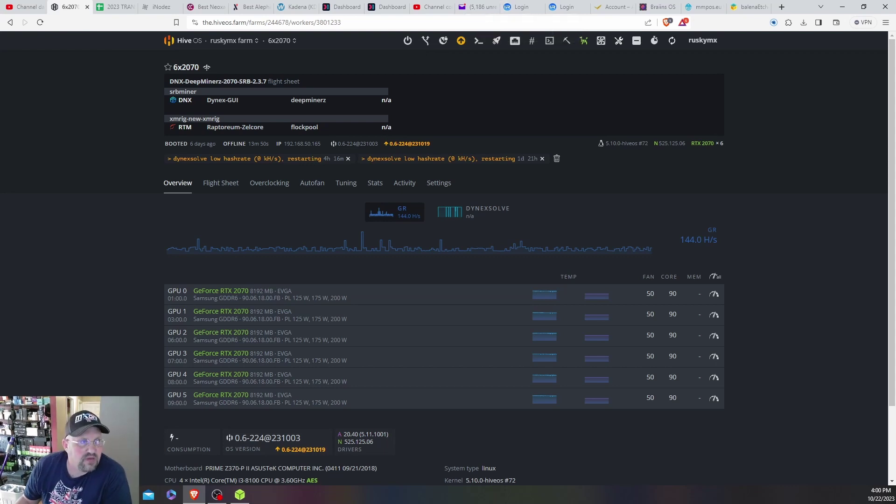
{"action": "left_click", "coordinate": [701, 8]}
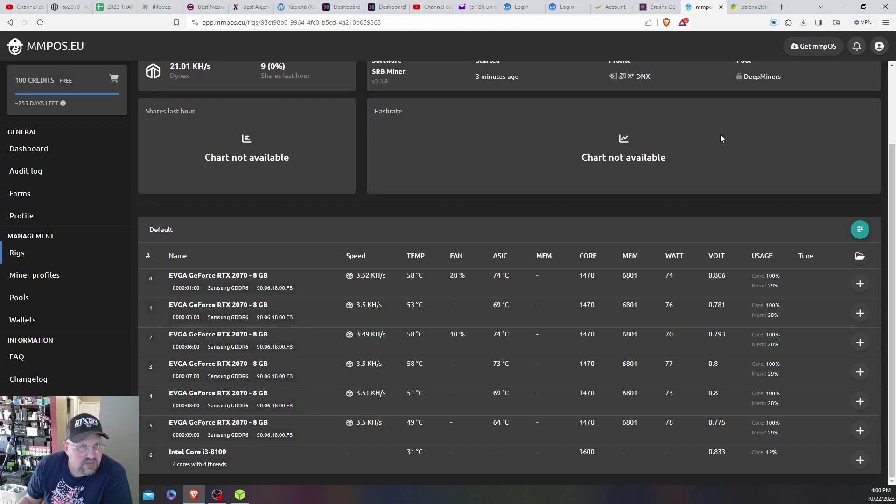
{"action": "scroll", "coordinate": [697, 176], "scroll_direction": "up", "scroll_amount": 2}
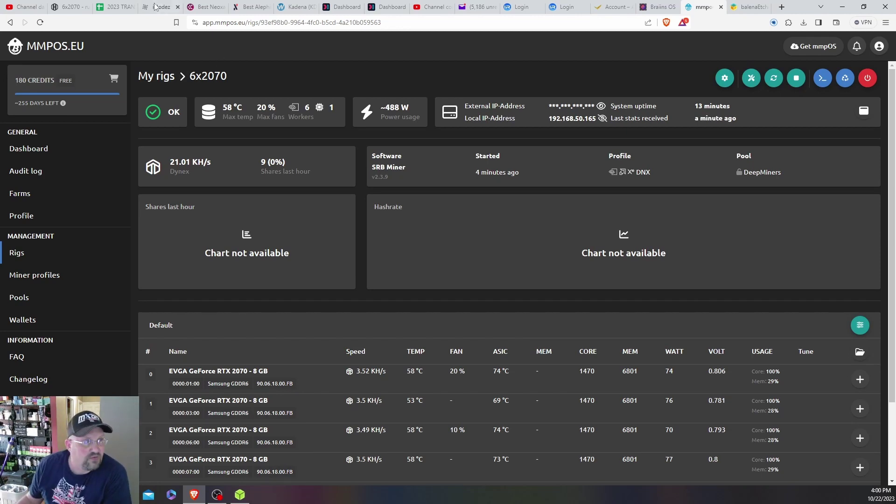
{"action": "left_click", "coordinate": [67, 7]}
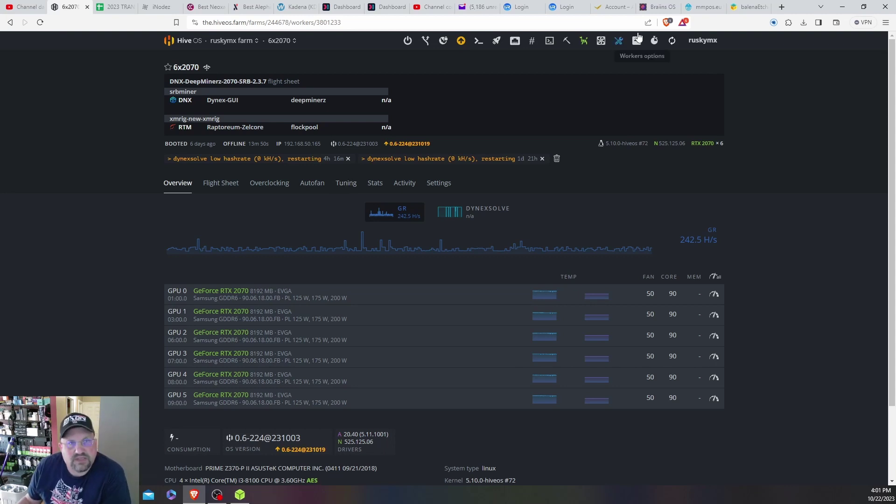
{"action": "left_click", "coordinate": [700, 9]}
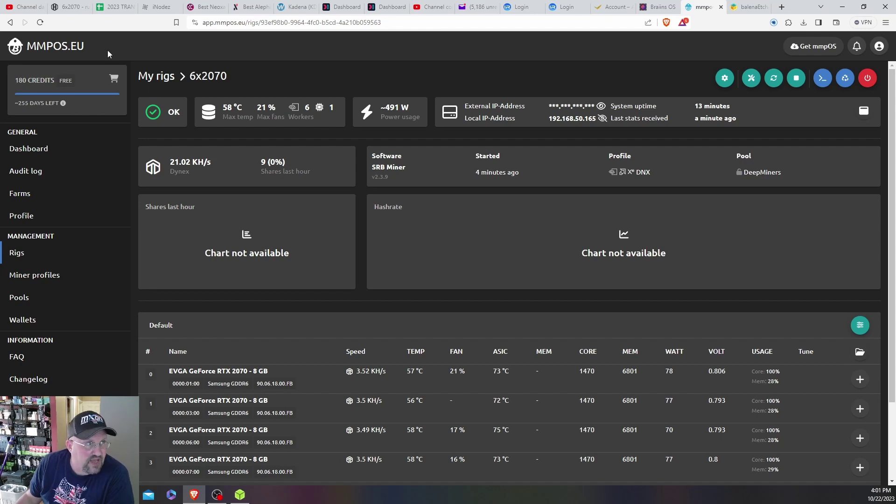
{"action": "left_click", "coordinate": [70, 8]}
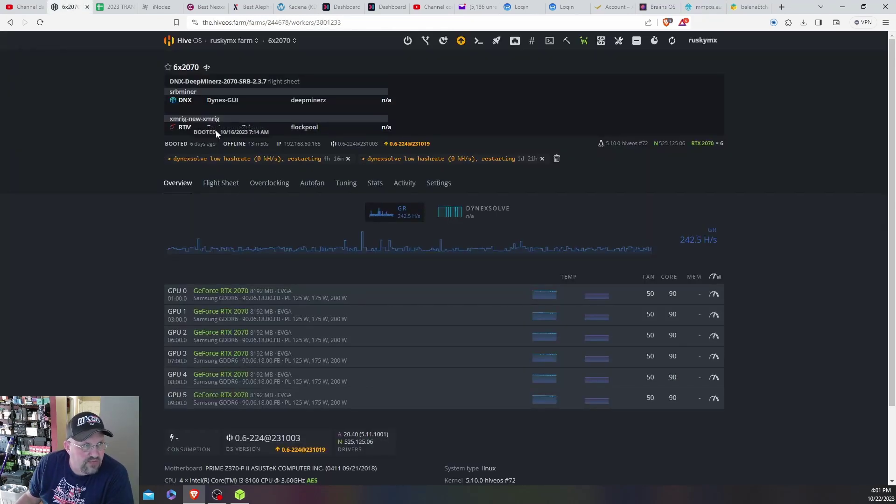
{"action": "mouse_move", "coordinate": [192, 146]}
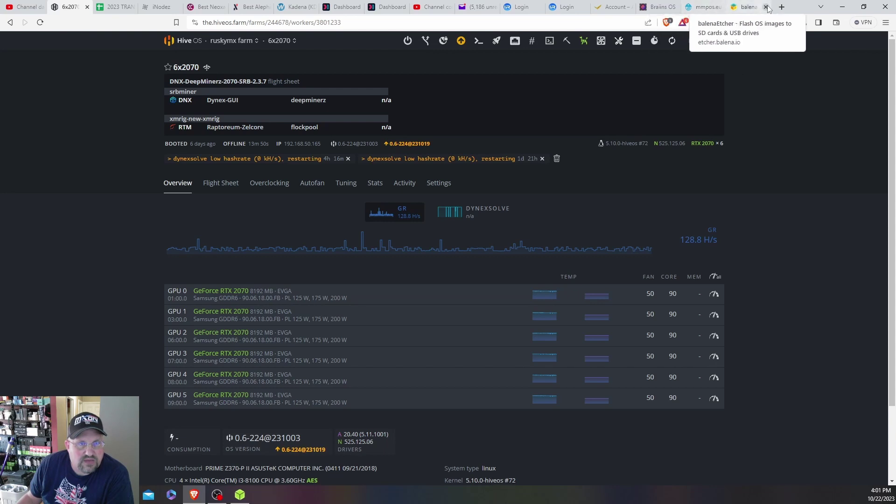
{"action": "left_click", "coordinate": [703, 8]}
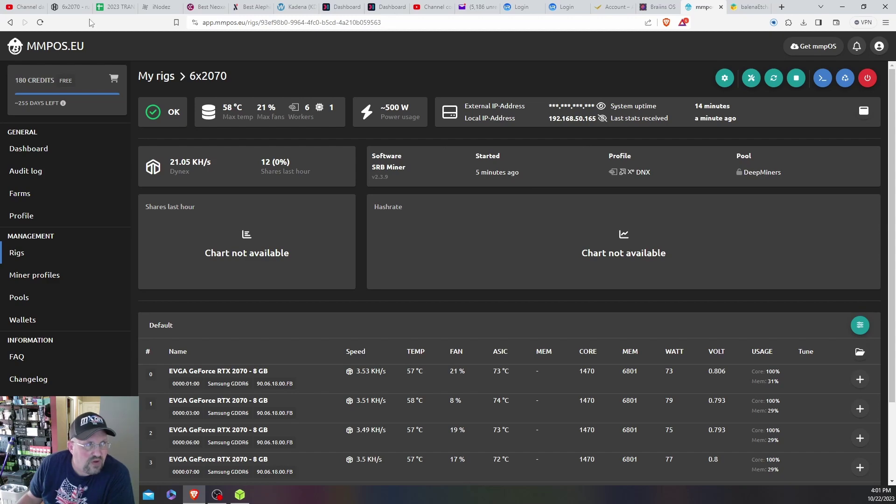
Step: In Hive OS, open the DNX flight sheet's SRBMiner-MULTI configuration and view the parameter hints for its plugin and device configs
{"action": "left_click", "coordinate": [69, 7]}
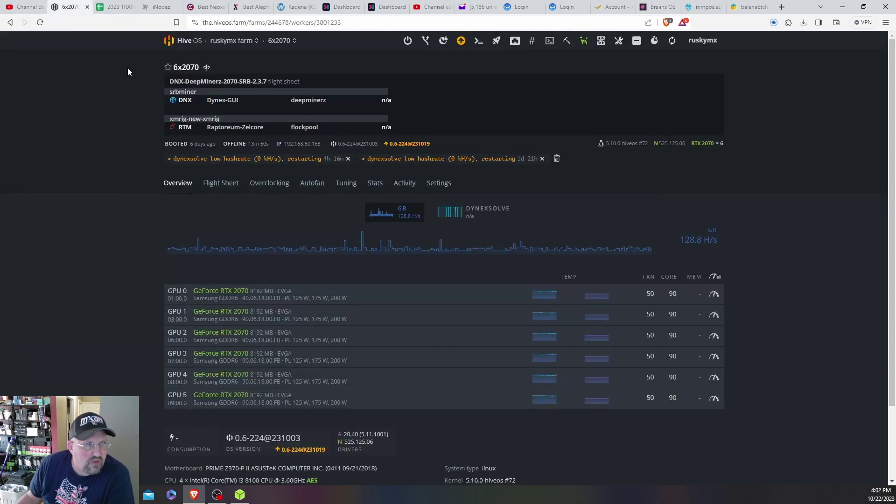
{"action": "left_click", "coordinate": [235, 184]}
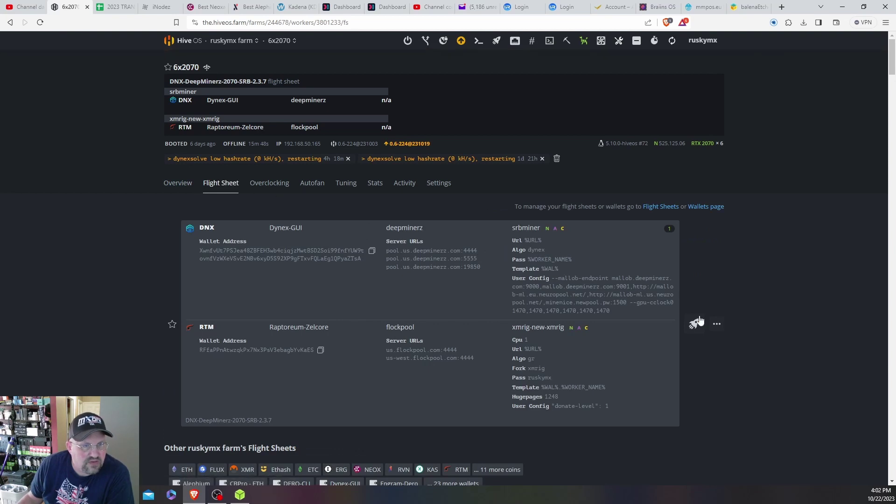
{"action": "left_click", "coordinate": [717, 325]}
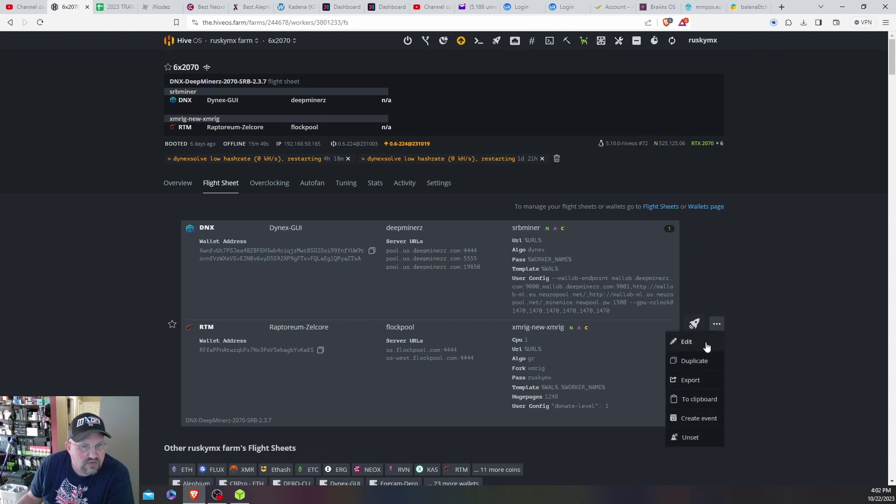
{"action": "left_click", "coordinate": [706, 345]}
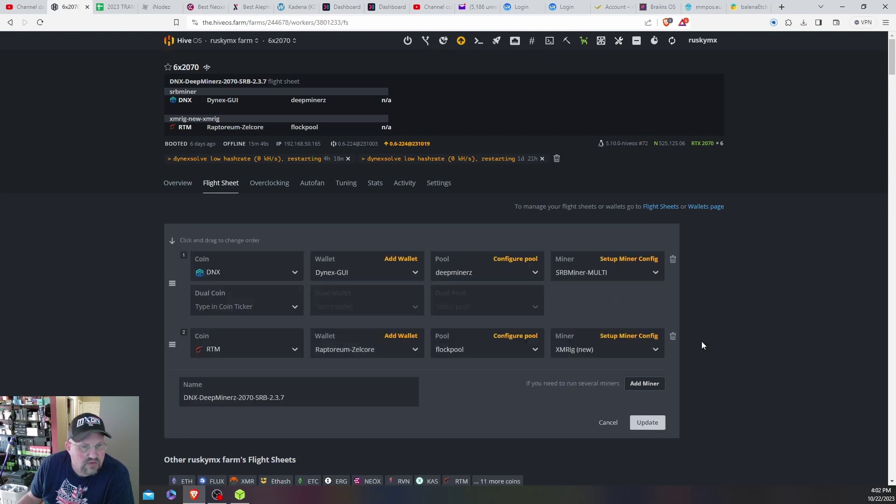
{"action": "left_click", "coordinate": [631, 259]}
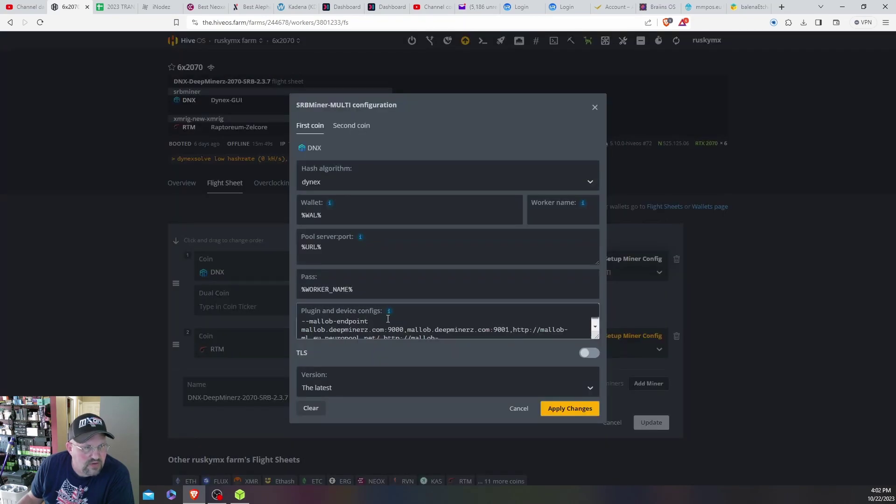
{"action": "mouse_move", "coordinate": [387, 315]}
{"action": "scroll", "coordinate": [430, 345], "scroll_direction": "down", "scroll_amount": 1}
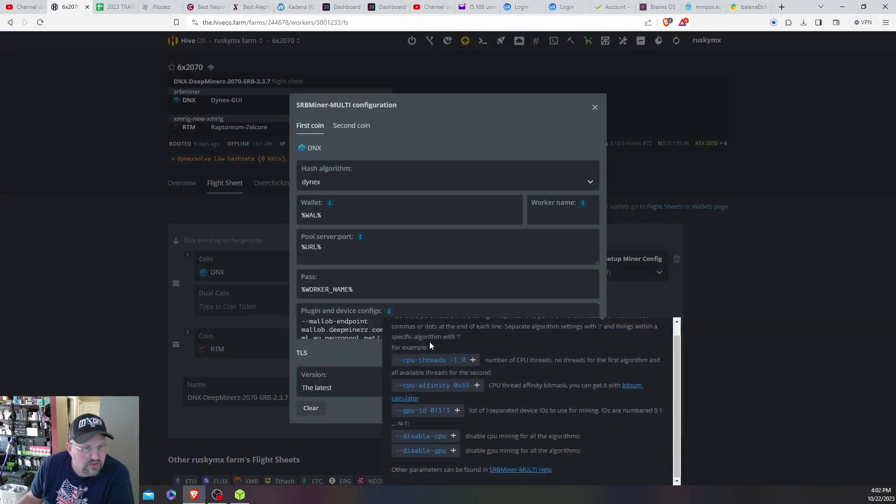
Step: Examine the SRBMiner-MULTI help file's common, CPU and GPU parameters, discard the flight sheet edit and return to the worker overview
{"action": "left_click", "coordinate": [519, 469]}
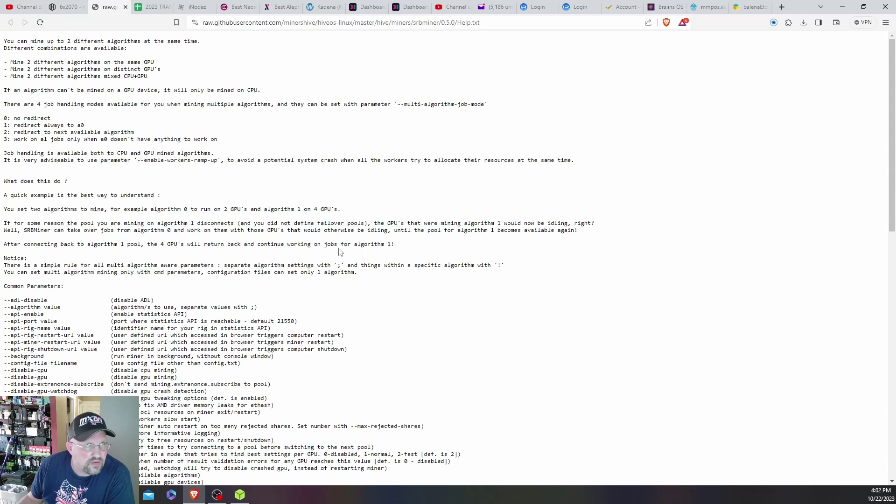
{"action": "scroll", "coordinate": [280, 189], "scroll_direction": "down", "scroll_amount": 10}
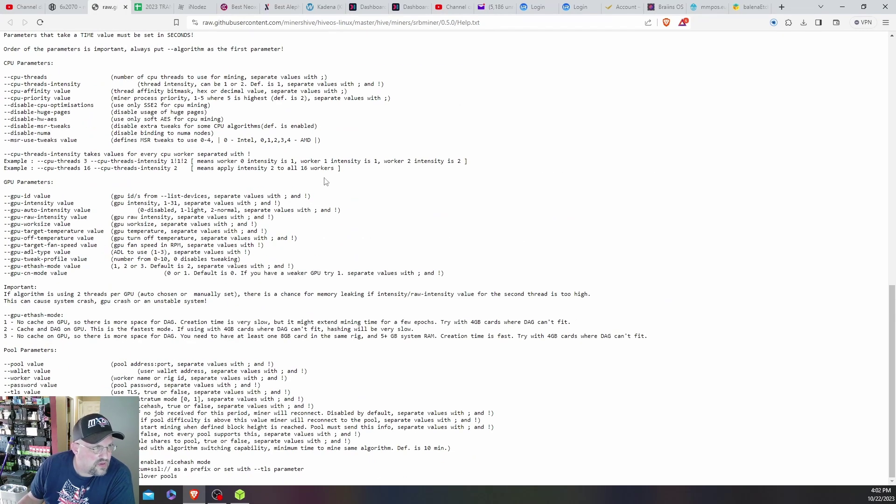
{"action": "scroll", "coordinate": [325, 182], "scroll_direction": "up", "scroll_amount": 8}
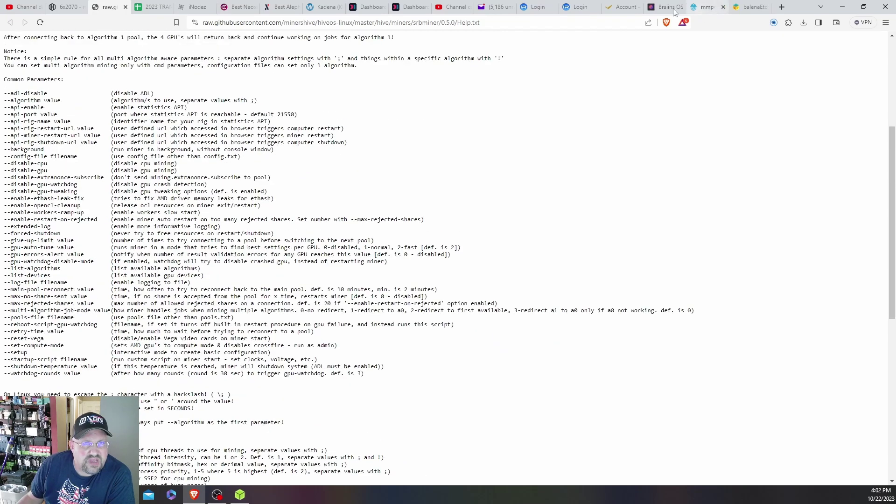
{"action": "left_click", "coordinate": [125, 7]}
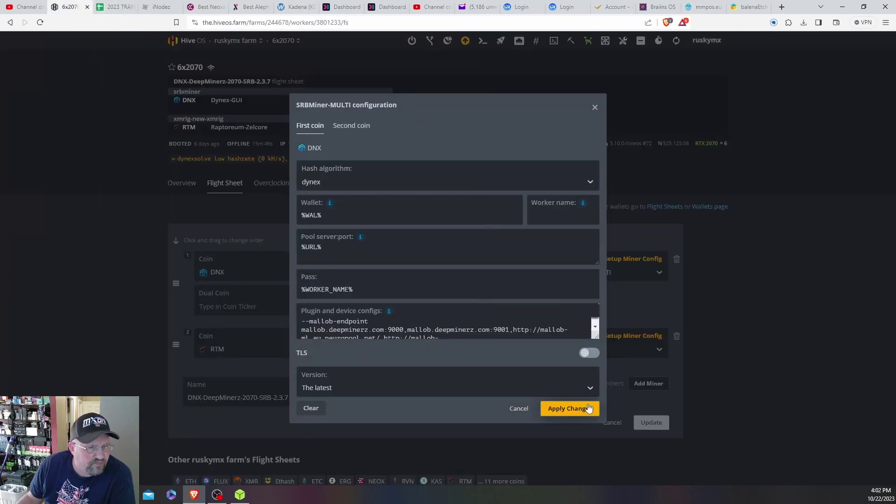
{"action": "left_click", "coordinate": [519, 408]}
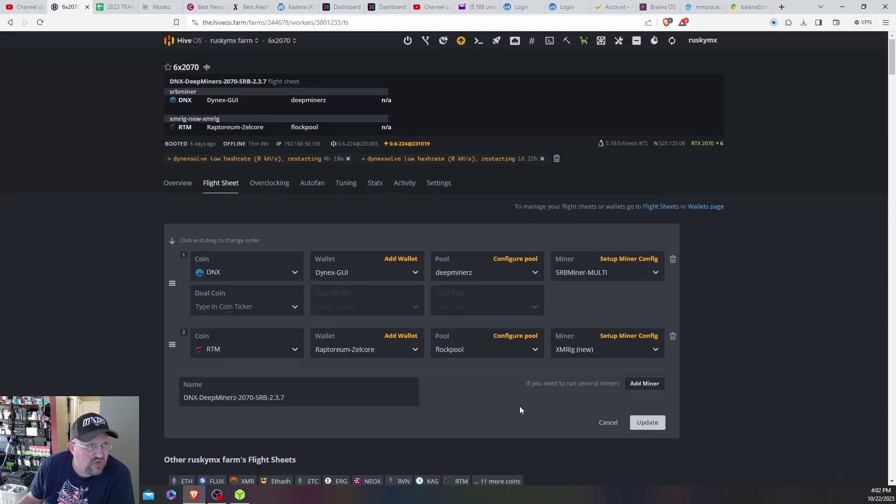
{"action": "left_click", "coordinate": [605, 423]}
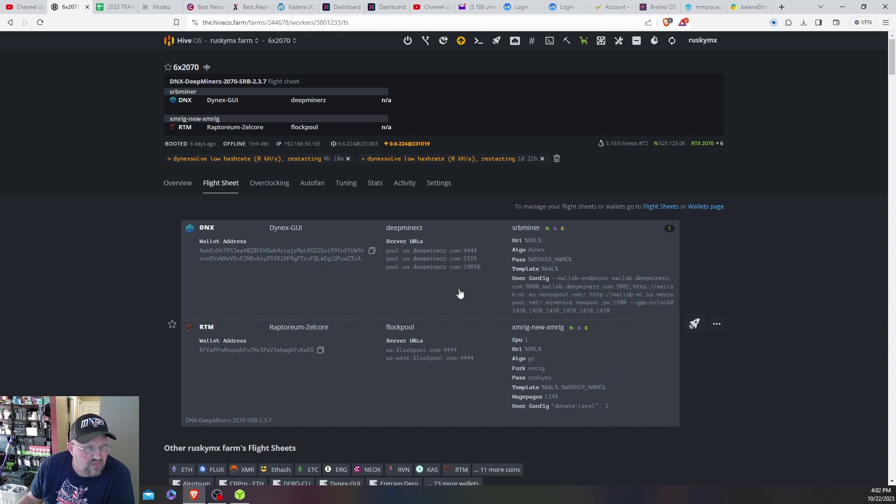
{"action": "left_click", "coordinate": [177, 183]}
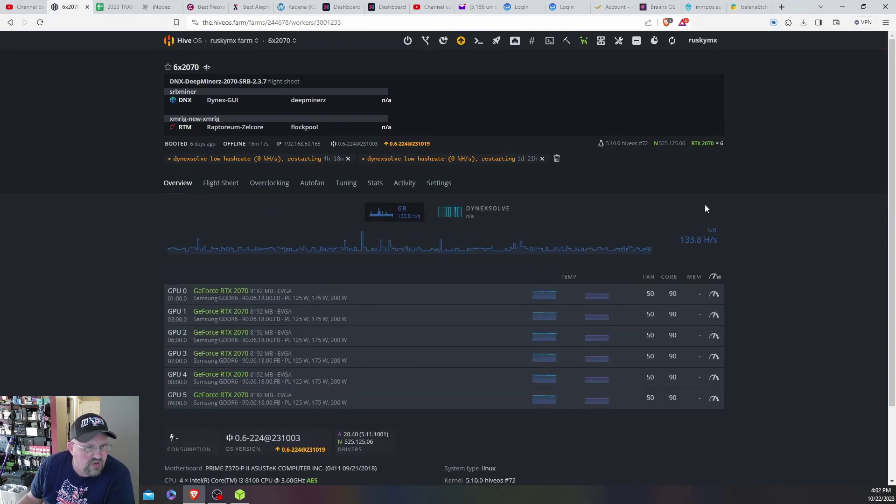
Step: In mmpOS, check the DNX profile's --gpu-coffset0 90,90,90,90,90,90 argument against SRBMiner's GitHub parameter list, update the profile and open the rigs list
{"action": "left_click", "coordinate": [695, 7]}
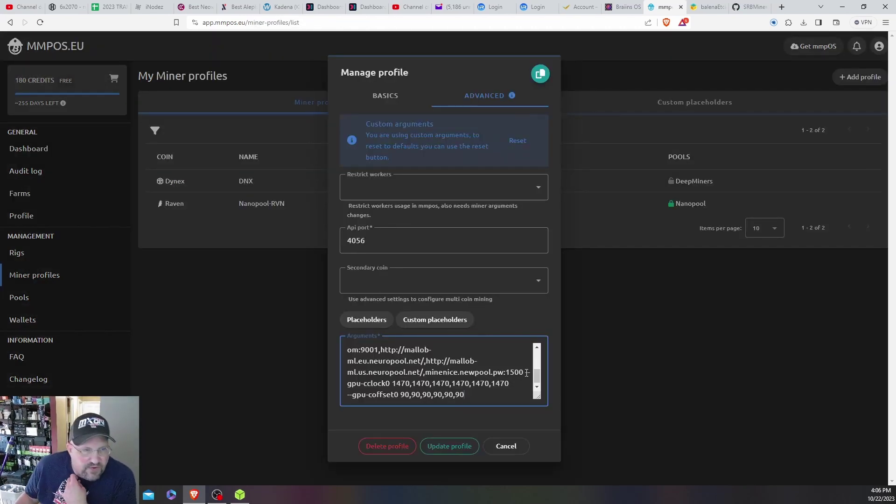
{"action": "left_click", "coordinate": [750, 7]}
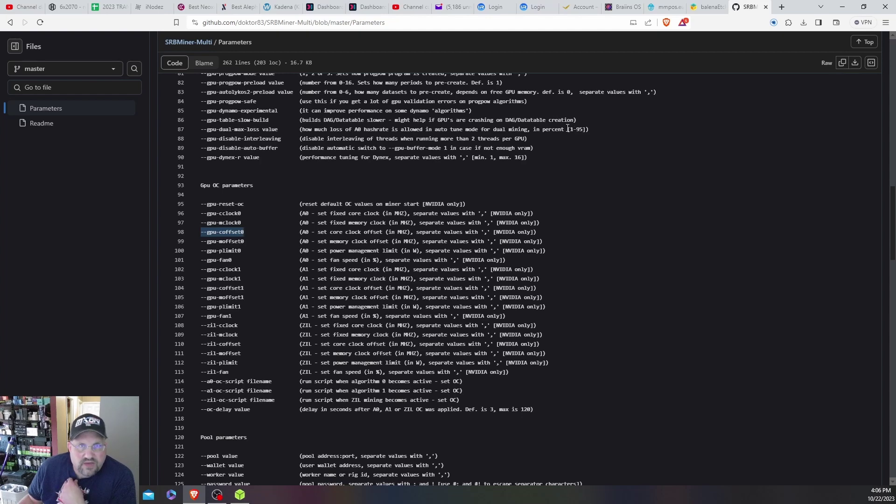
{"action": "left_click", "coordinate": [665, 6]}
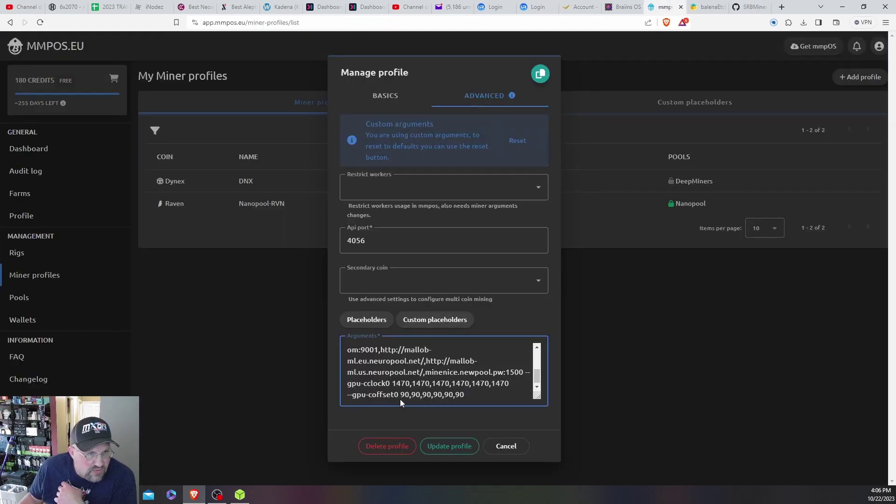
{"action": "left_click", "coordinate": [448, 445]}
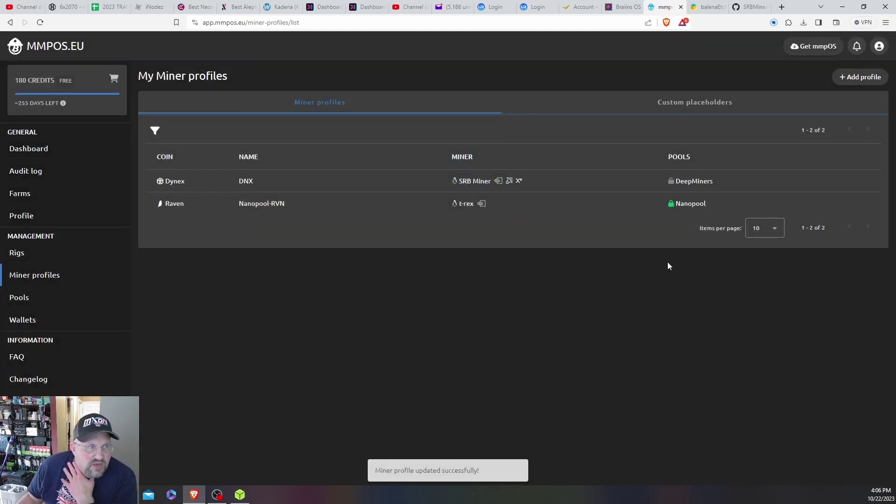
{"action": "left_click", "coordinate": [58, 254]}
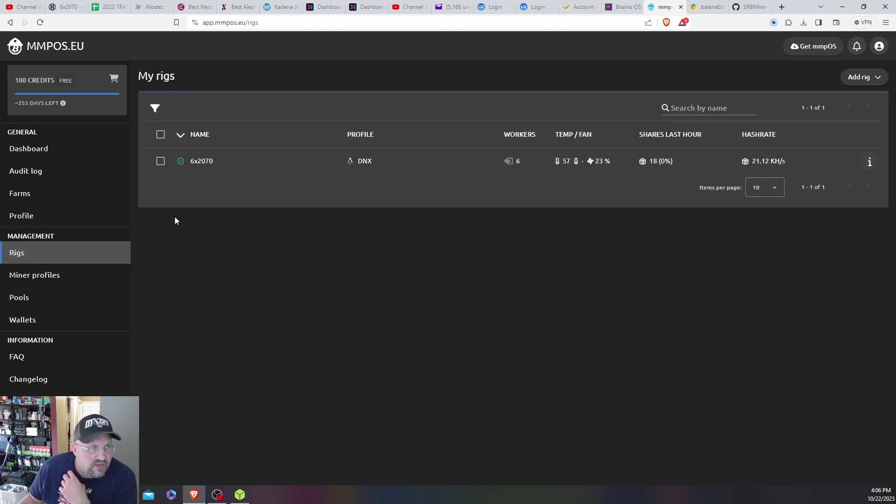
Step: Open the 6x2070 rig and examine its hashrate, power usage and per-GPU core, memory, wattage and voltage readings
{"action": "left_click", "coordinate": [234, 166]}
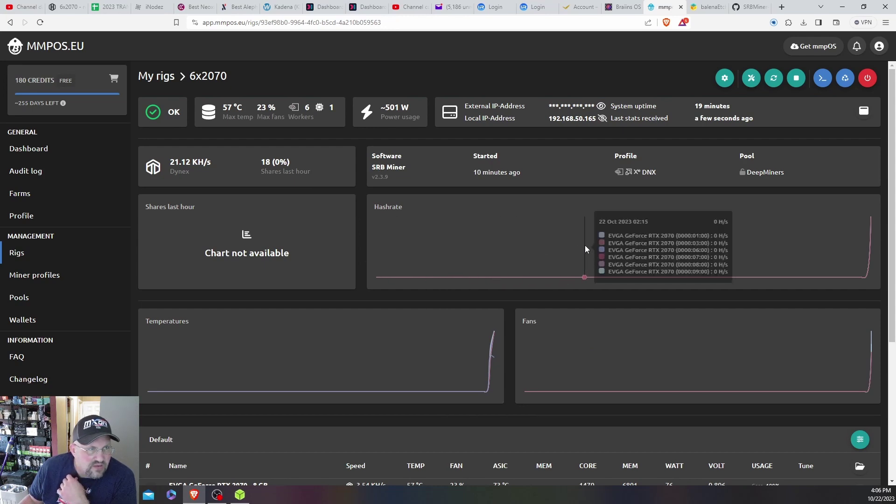
{"action": "scroll", "coordinate": [584, 245], "scroll_direction": "down", "scroll_amount": 2}
{"action": "scroll", "coordinate": [587, 252], "scroll_direction": "down", "scroll_amount": 1}
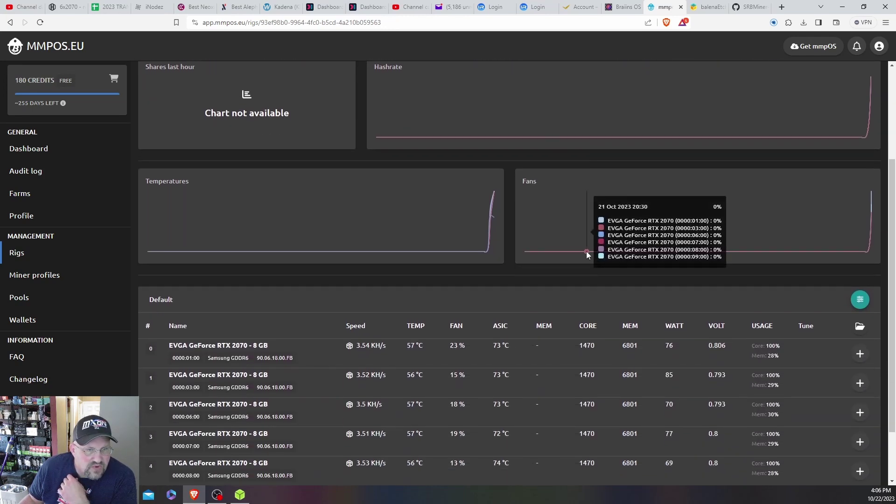
{"action": "scroll", "coordinate": [668, 326], "scroll_direction": "down", "scroll_amount": 2}
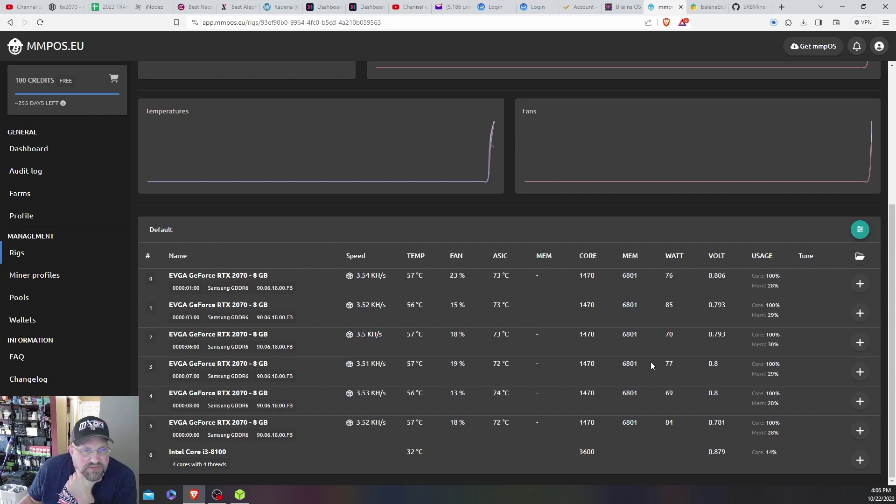
{"action": "scroll", "coordinate": [653, 364], "scroll_direction": "up", "scroll_amount": 5}
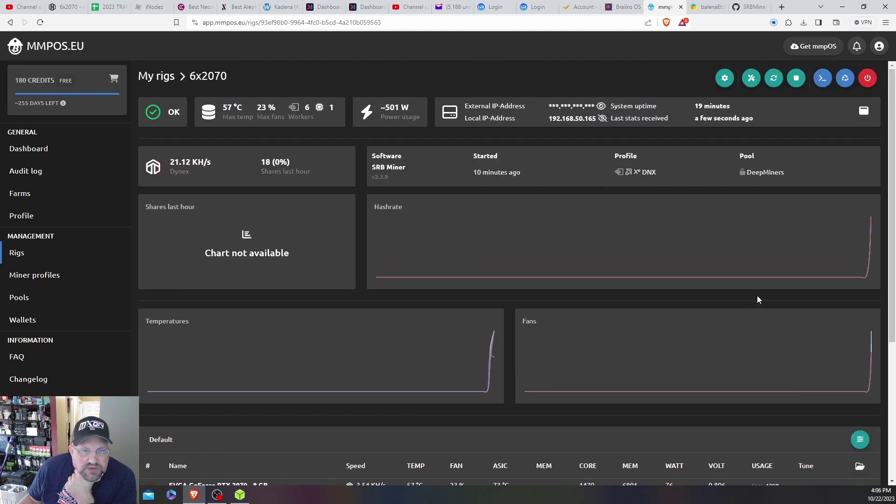
Step: Reboot the 6x2070 rig and check its per-GPU readings once it is mining again
{"action": "left_click", "coordinate": [843, 80]}
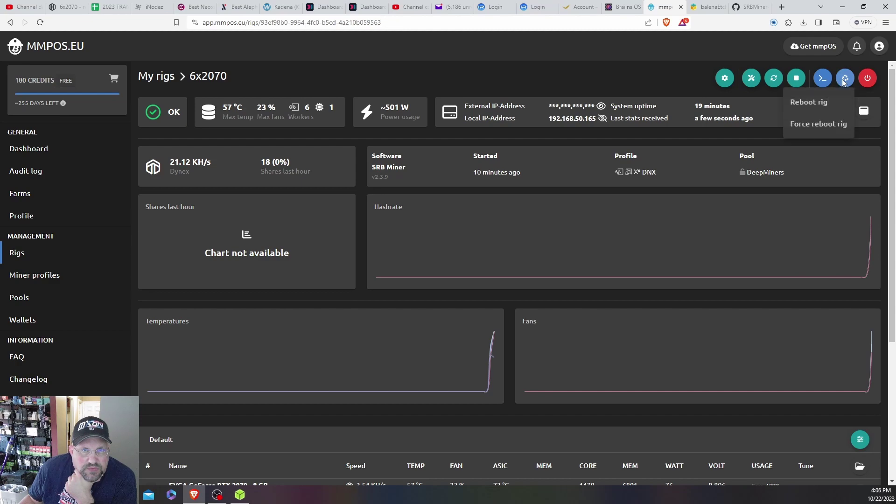
{"action": "left_click", "coordinate": [818, 104]}
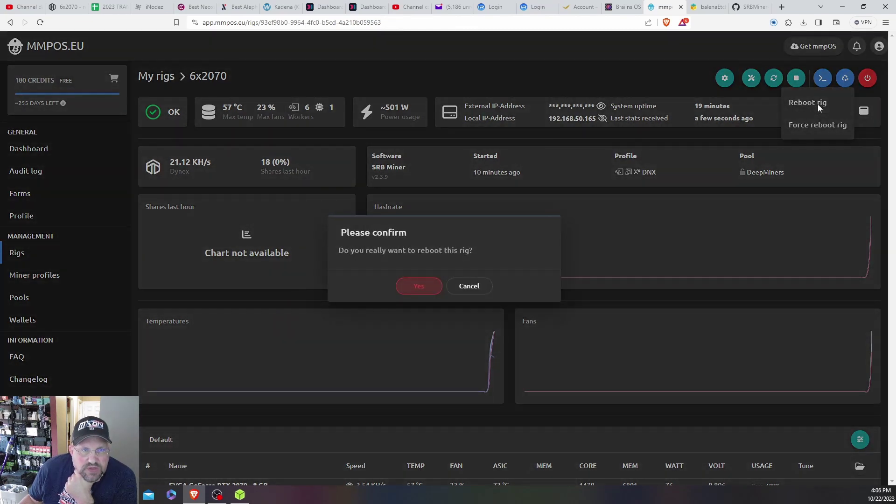
{"action": "left_click", "coordinate": [420, 287]}
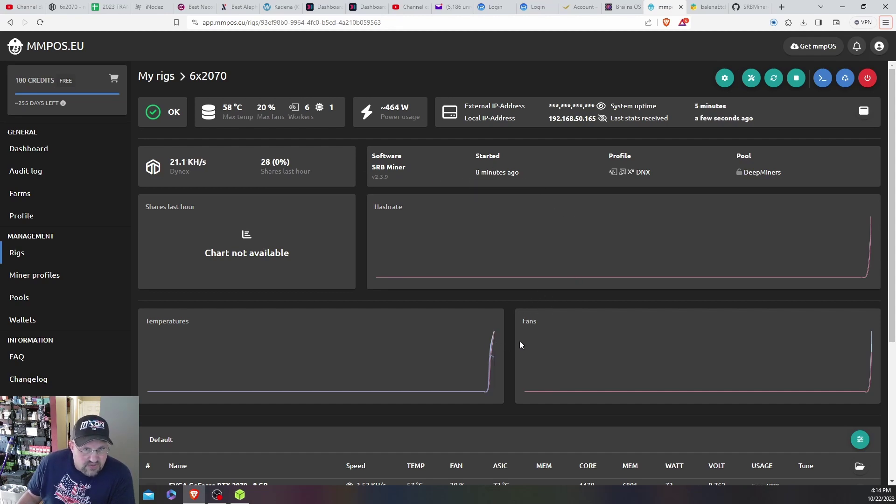
{"action": "scroll", "coordinate": [540, 344], "scroll_direction": "down", "scroll_amount": 5}
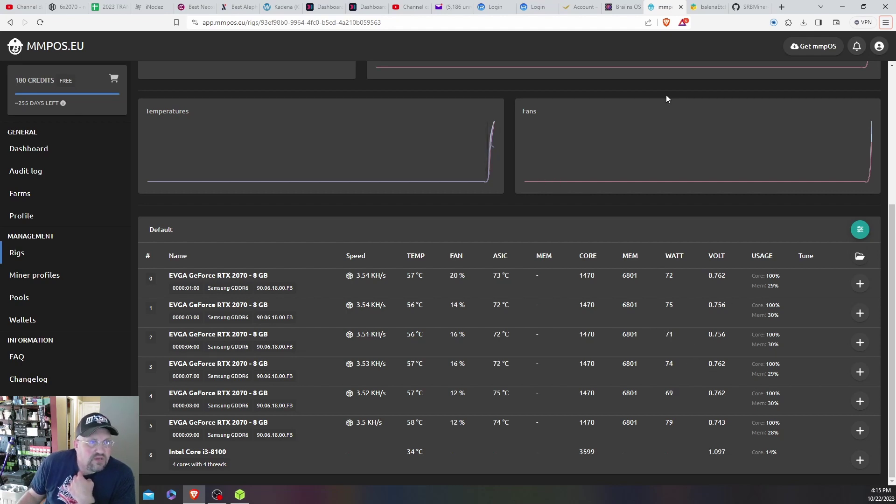
Step: Search the web for "deepminerz pool" in a new browser tab and open the DeepMinerz pool site
{"action": "left_click", "coordinate": [782, 7]}
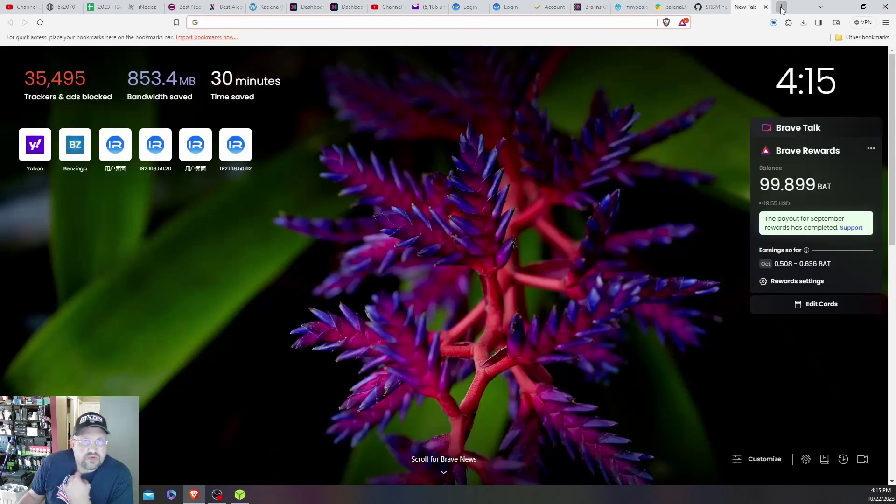
{"action": "type", "text": "deep"}
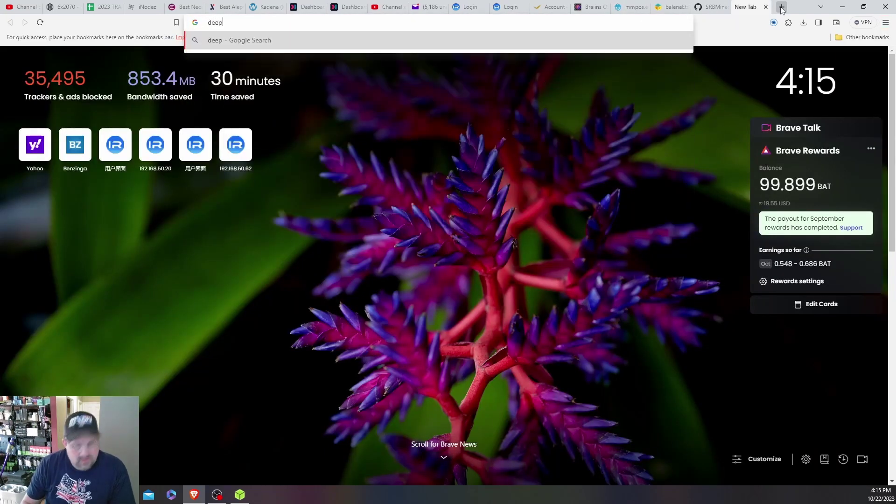
{"action": "type", "text": "miner"}
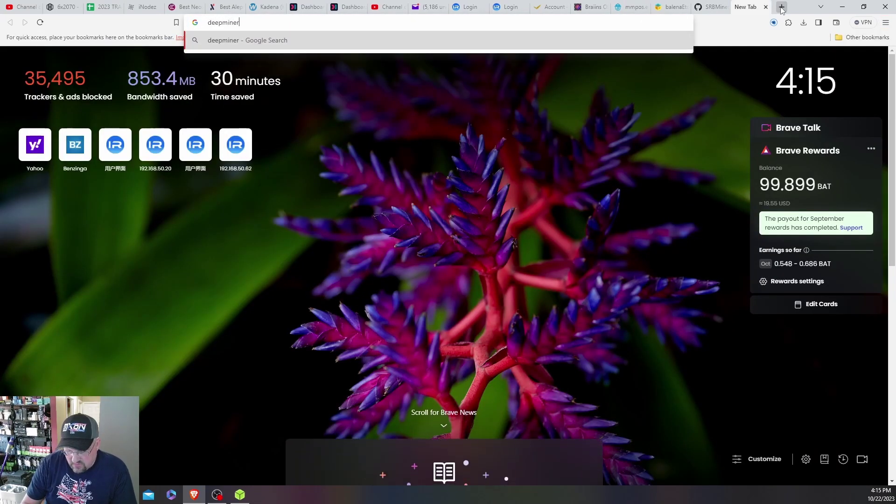
{"action": "type", "text": "z"}
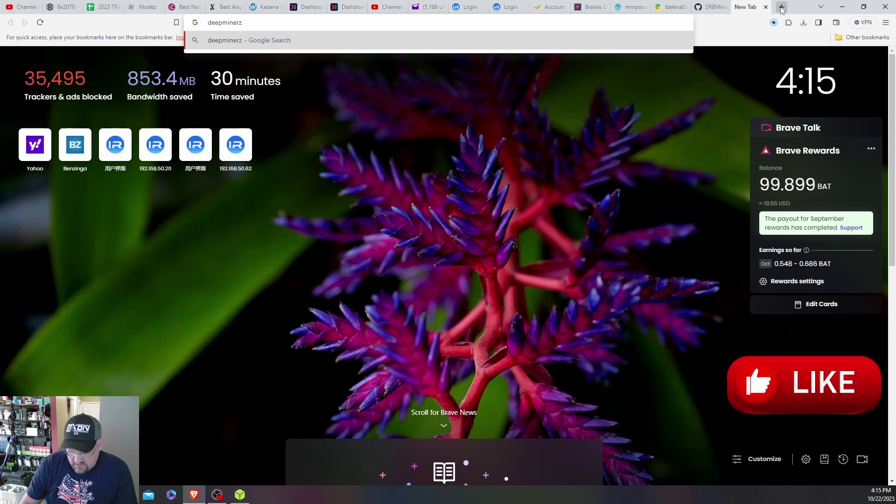
{"action": "type", "text": " pool"}
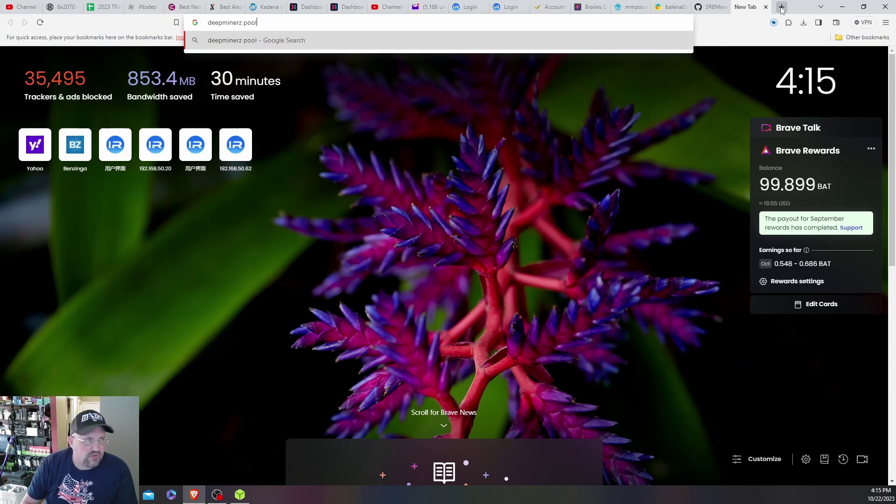
{"action": "key", "text": "Return"}
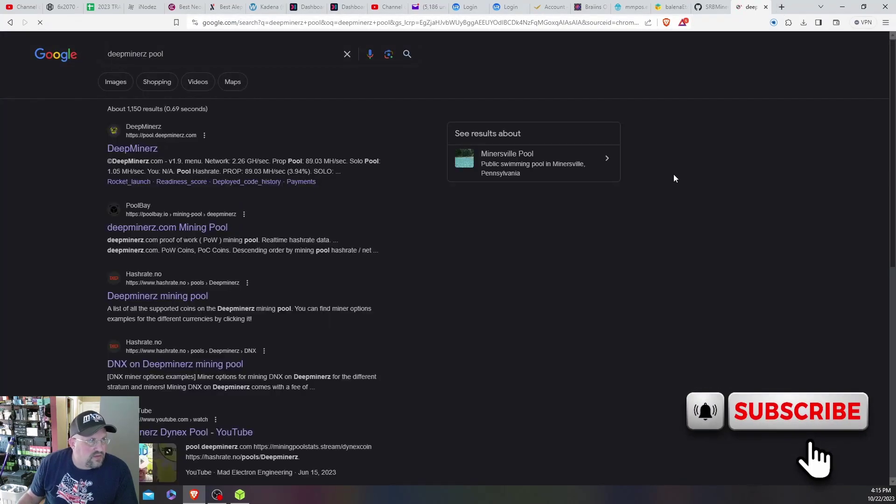
{"action": "left_click", "coordinate": [132, 149]}
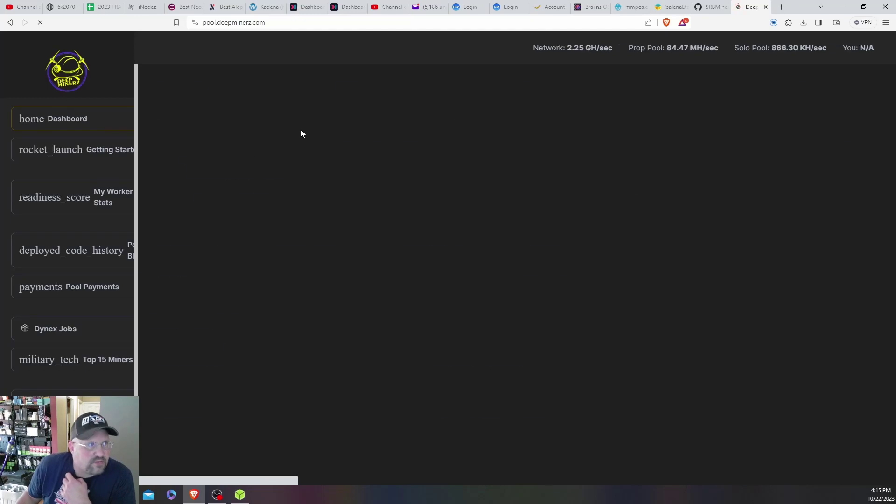
Step: Copy the Dynex-GUI wallet address from the 6x2070 worker's flight sheet in Hive OS and return to the DeepMinerz site
{"action": "left_click", "coordinate": [60, 6]}
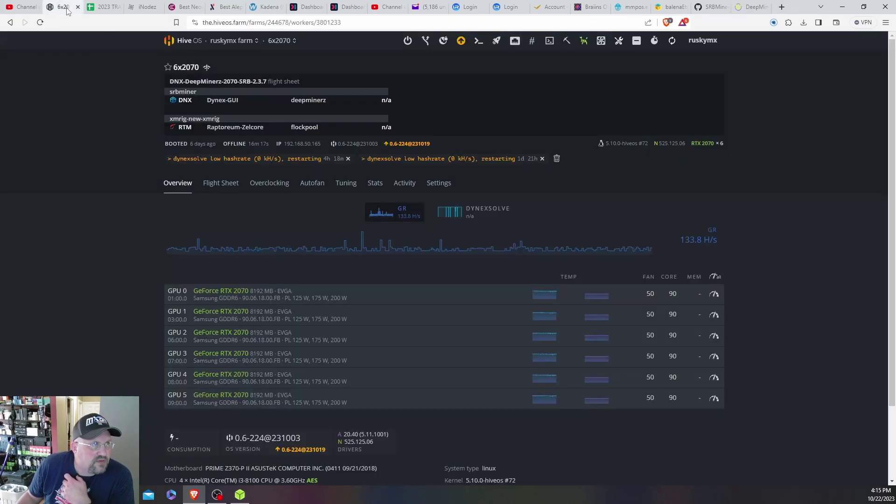
{"action": "left_click", "coordinate": [235, 186]}
{"action": "left_click", "coordinate": [372, 250]}
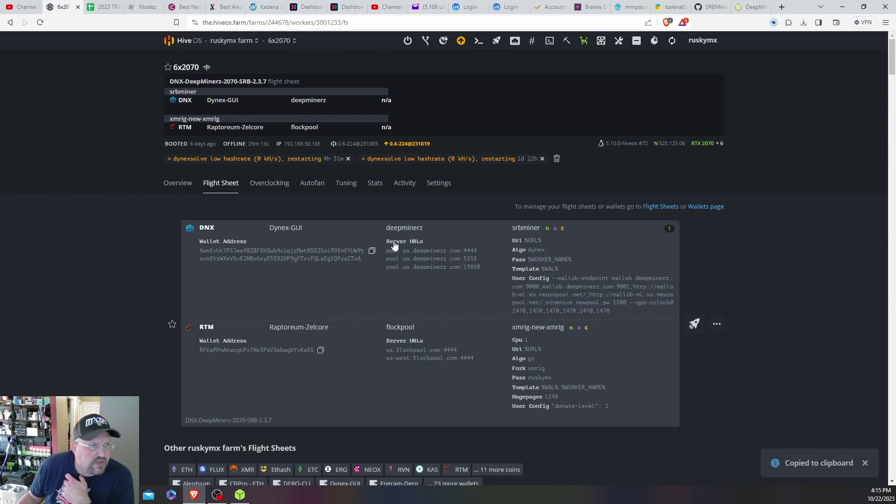
{"action": "left_click", "coordinate": [752, 7]}
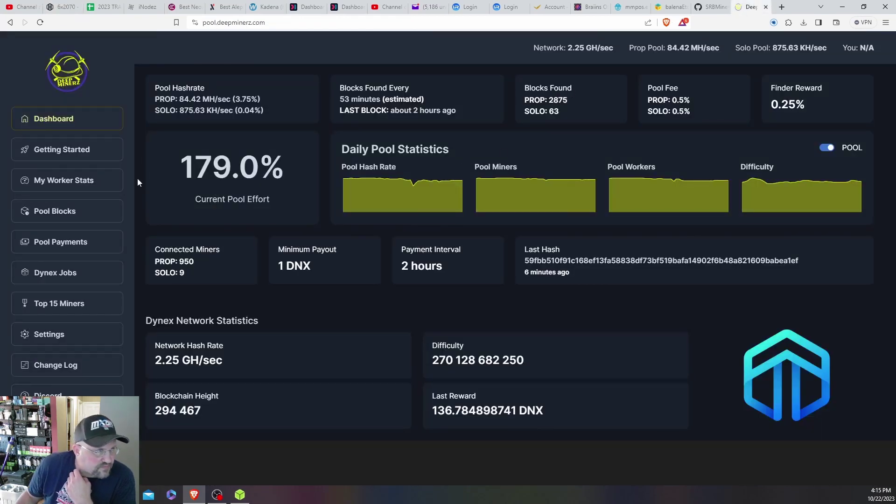
Step: Look up the copied wallet address in the pool's worker stats to view the connected workers
{"action": "left_click", "coordinate": [93, 181]}
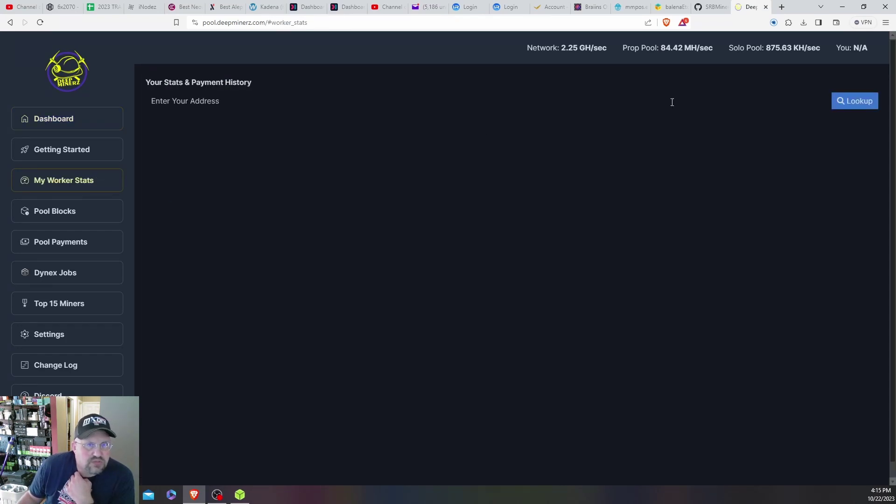
{"action": "left_click", "coordinate": [651, 104]}
{"action": "right_click", "coordinate": [614, 104]}
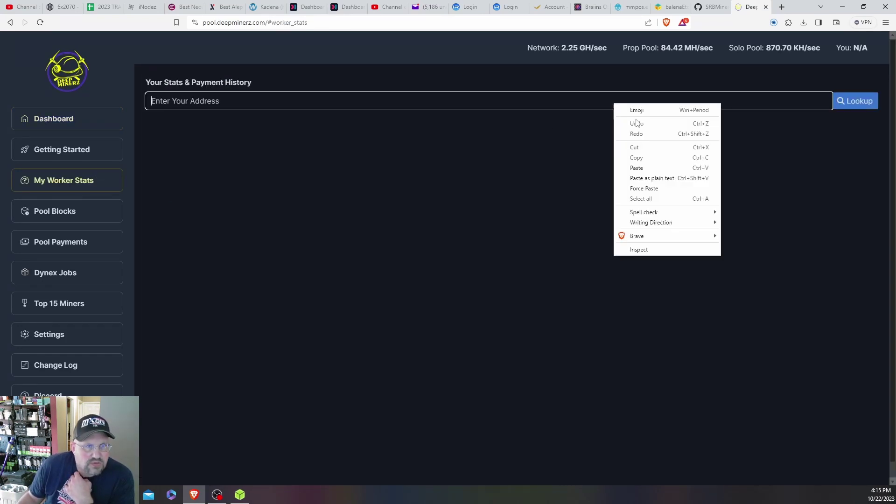
{"action": "left_click", "coordinate": [650, 168]}
{"action": "left_click", "coordinate": [848, 106]}
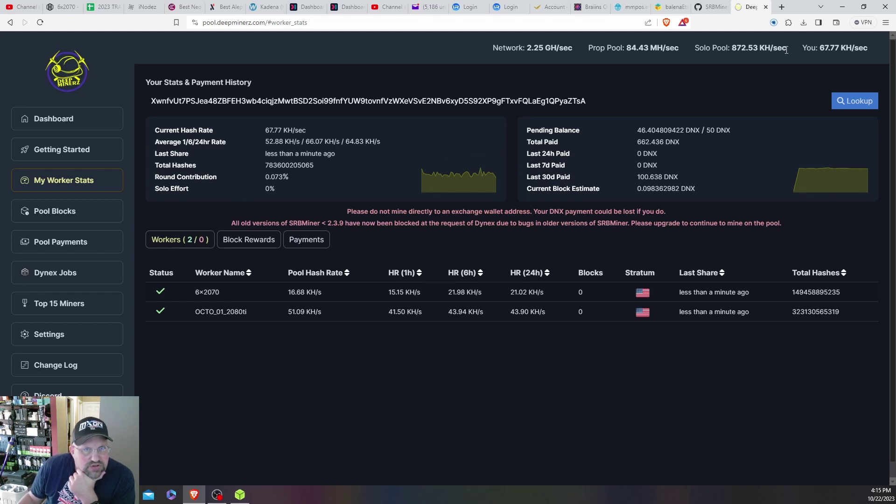
Step: Set the Night Eye extension to Normal mode for pool.deepminerz.com
{"action": "left_click", "coordinate": [774, 22]}
{"action": "left_click", "coordinate": [742, 106]}
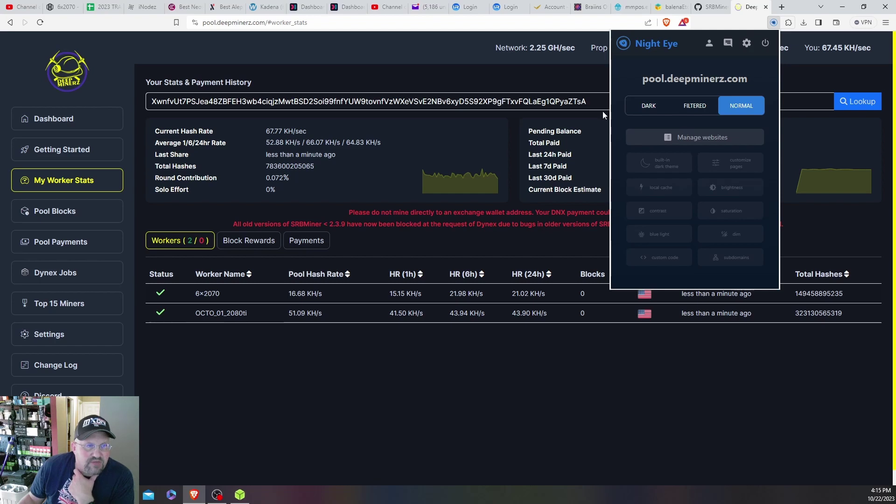
{"action": "left_click", "coordinate": [558, 81]}
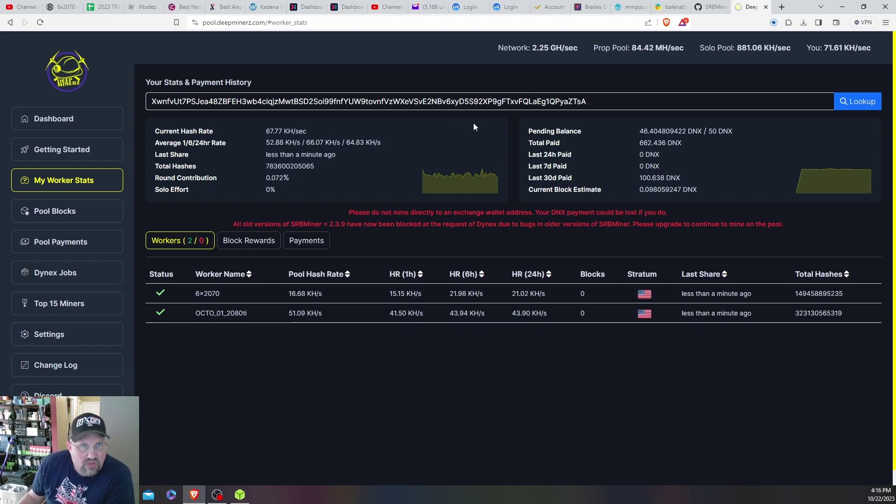
Step: On SRBMiner's GitHub parameters page, try Night Eye's Normal mode and restore Dark mode
{"action": "left_click", "coordinate": [712, 6]}
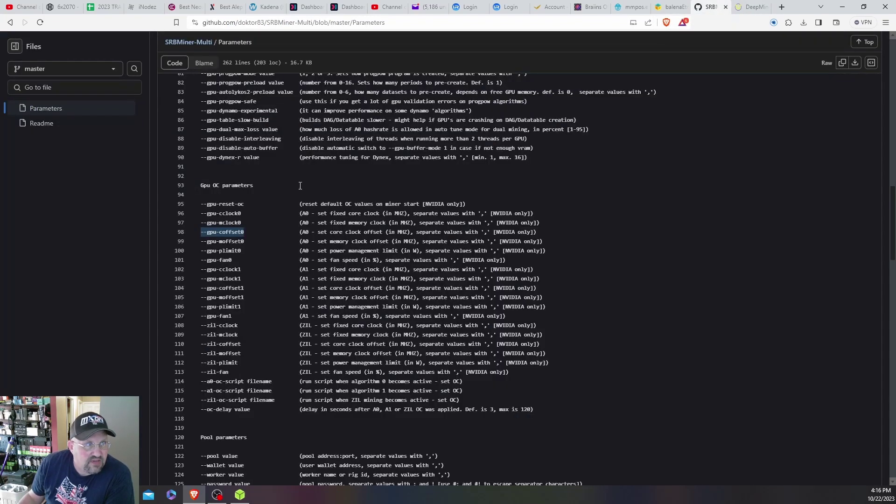
{"action": "scroll", "coordinate": [300, 186], "scroll_direction": "up", "scroll_amount": 2}
{"action": "scroll", "coordinate": [246, 190], "scroll_direction": "down", "scroll_amount": 2}
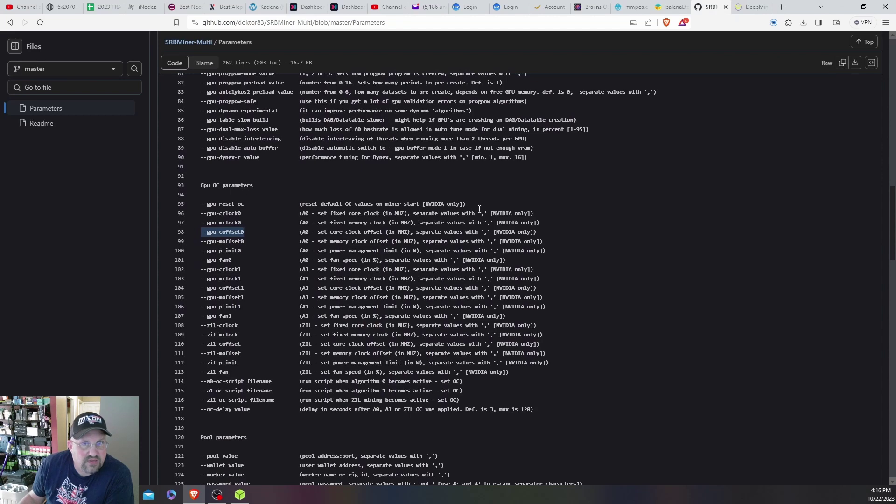
{"action": "left_click", "coordinate": [774, 22]}
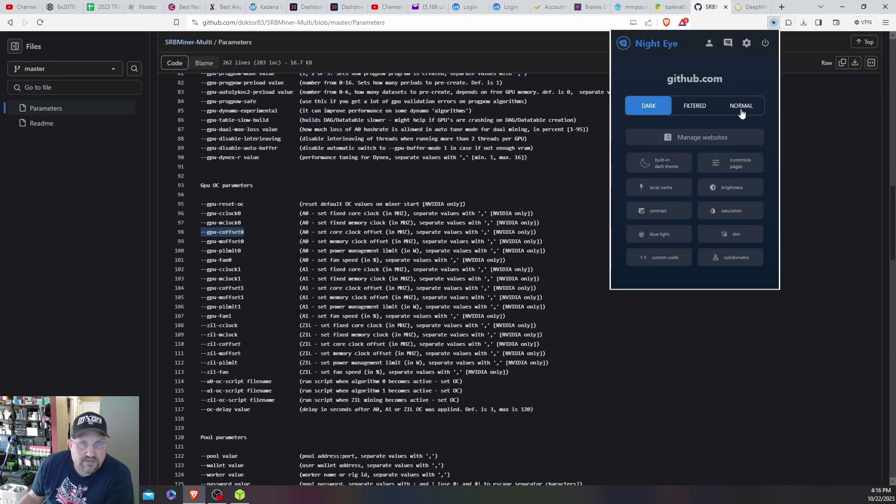
{"action": "left_click", "coordinate": [741, 111]}
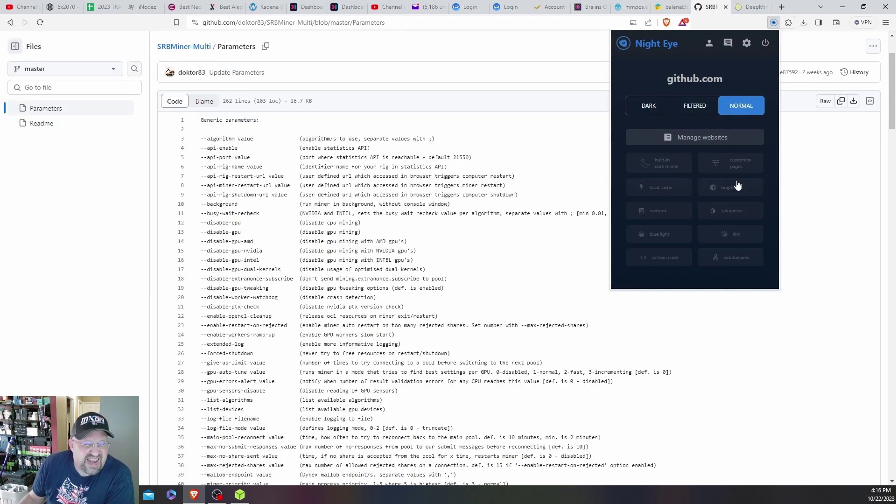
{"action": "left_click", "coordinate": [650, 109]}
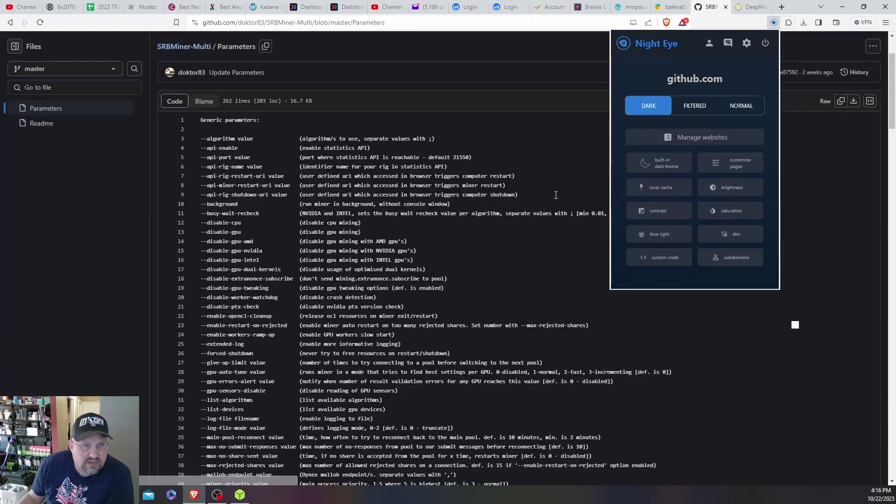
{"action": "left_click", "coordinate": [543, 200]}
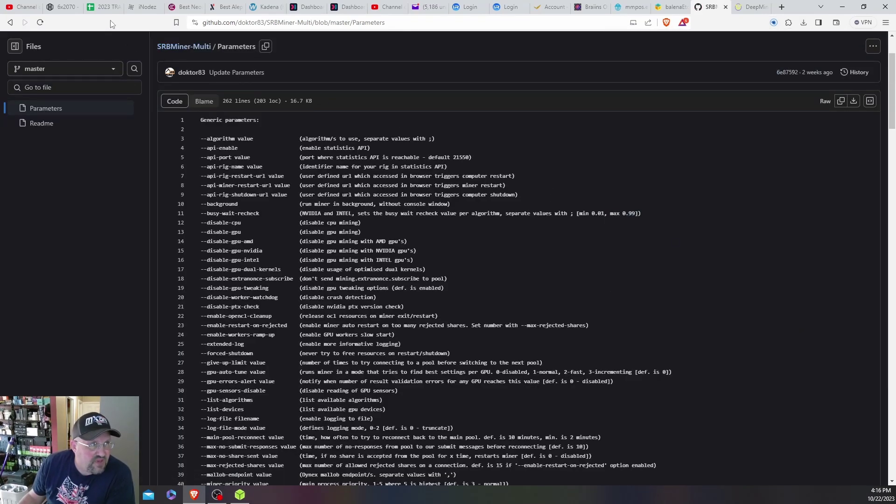
Step: Back in mmpOS, review the rig's summary and per-GPU readings, and view the first RTX 2070's clock configuration without applying changes
{"action": "left_click", "coordinate": [61, 6]}
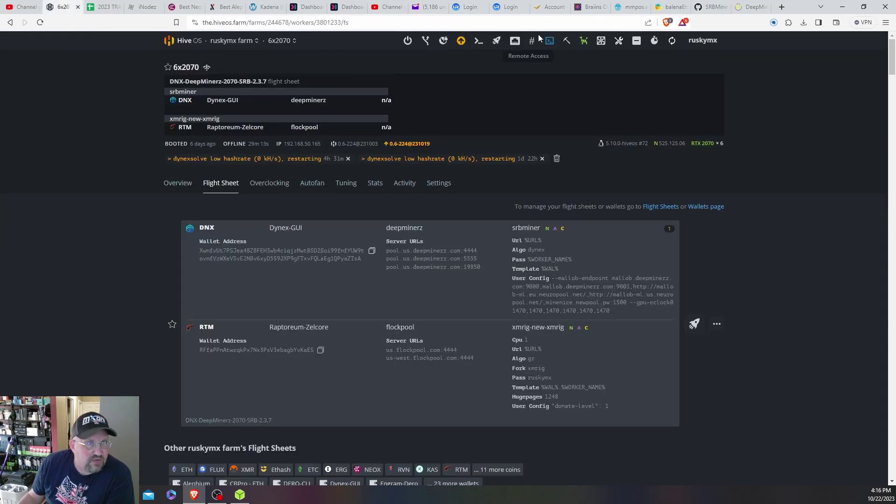
{"action": "left_click", "coordinate": [629, 7]}
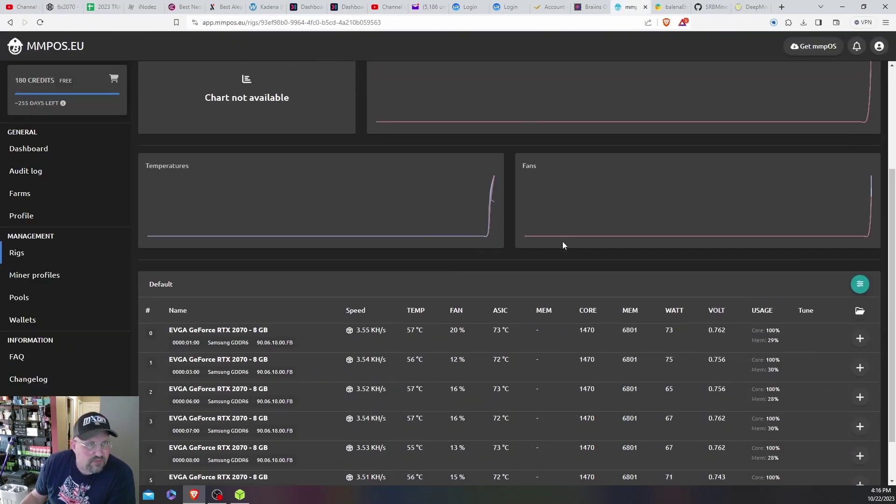
{"action": "scroll", "coordinate": [562, 245], "scroll_direction": "up", "scroll_amount": 3}
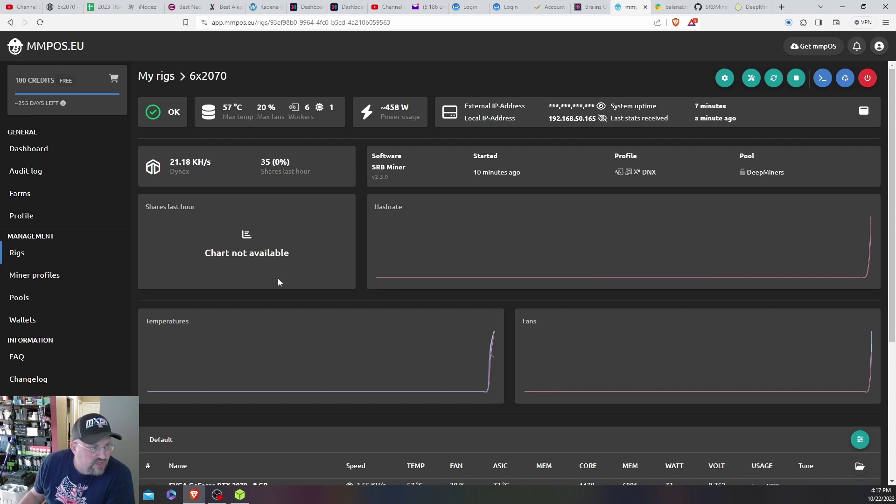
{"action": "scroll", "coordinate": [418, 333], "scroll_direction": "down", "scroll_amount": 5}
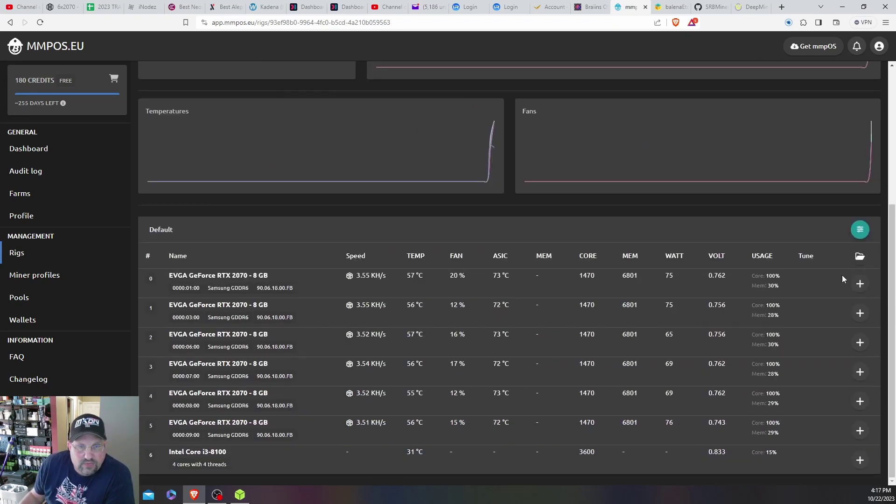
{"action": "left_click", "coordinate": [860, 284]}
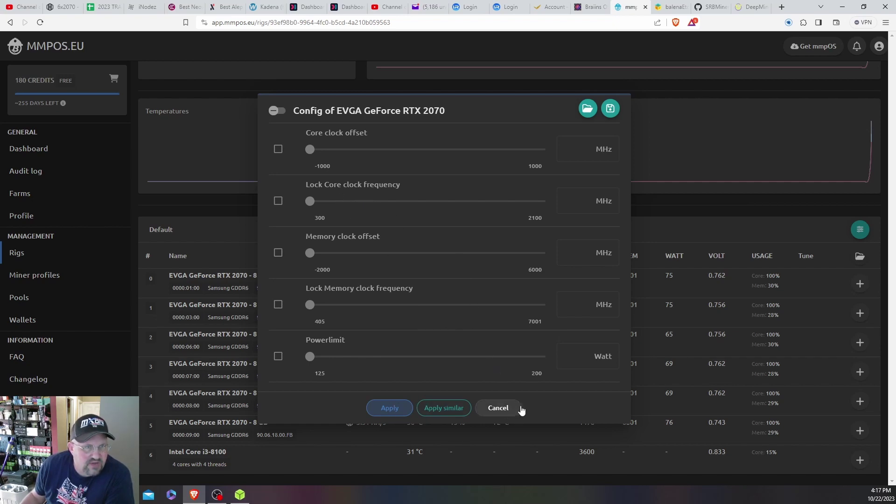
{"action": "left_click", "coordinate": [496, 408]}
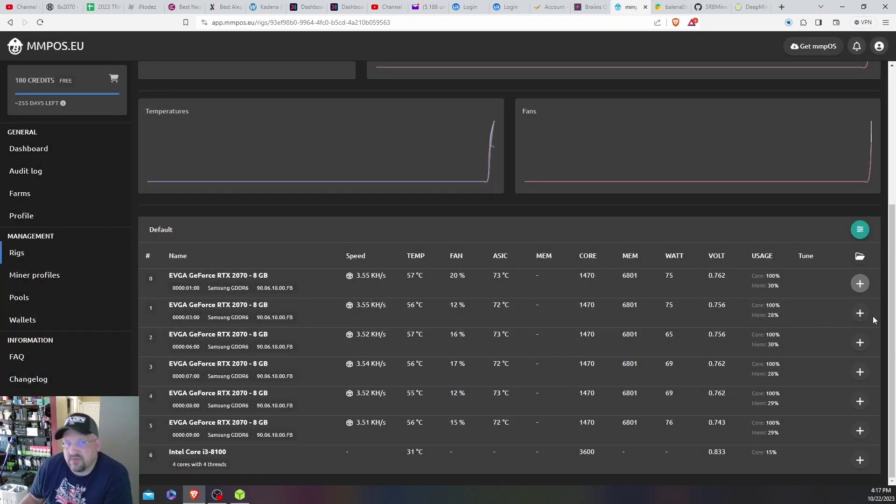
Step: Review the custom SRB Miner arguments in the DNX miner profile's advanced settings, including the GPU clock values, and close it without changes
{"action": "scroll", "coordinate": [661, 352], "scroll_direction": "up", "scroll_amount": 3}
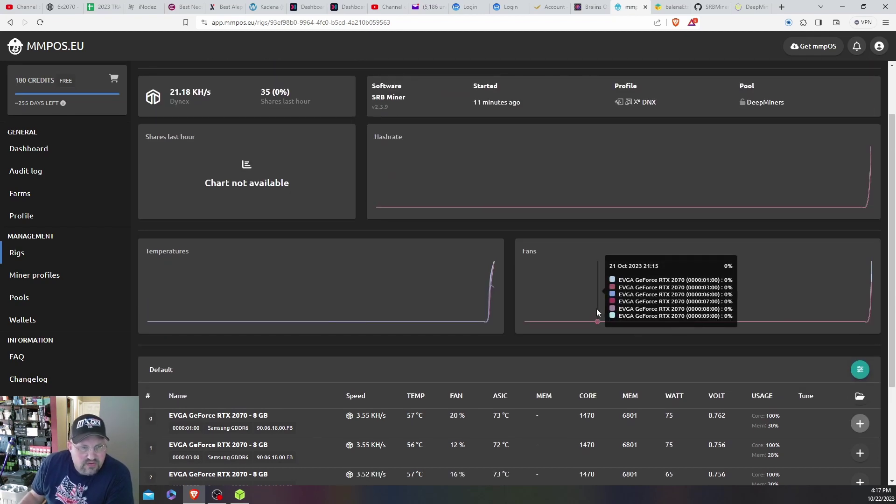
{"action": "scroll", "coordinate": [596, 309], "scroll_direction": "up", "scroll_amount": 2}
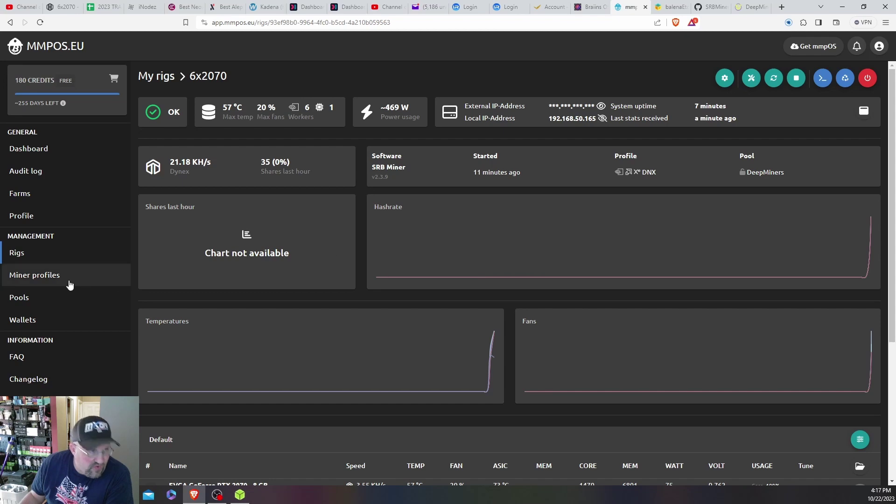
{"action": "left_click", "coordinate": [55, 280]}
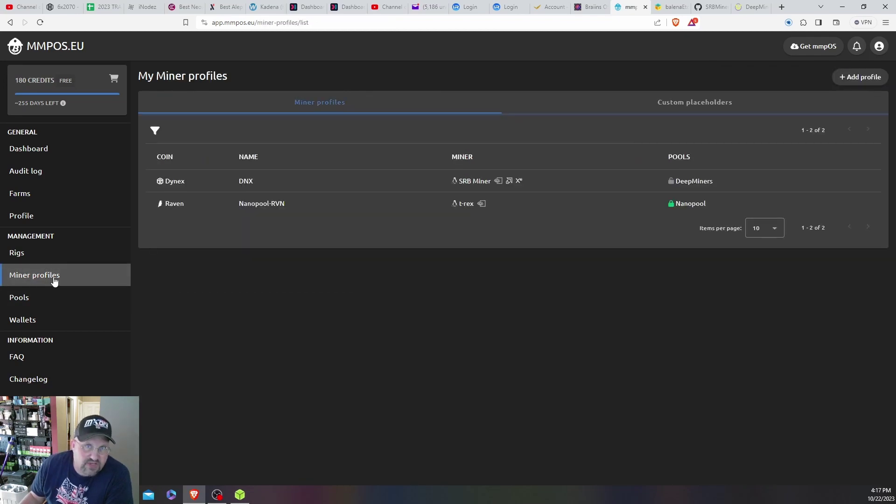
{"action": "left_click", "coordinate": [412, 182]}
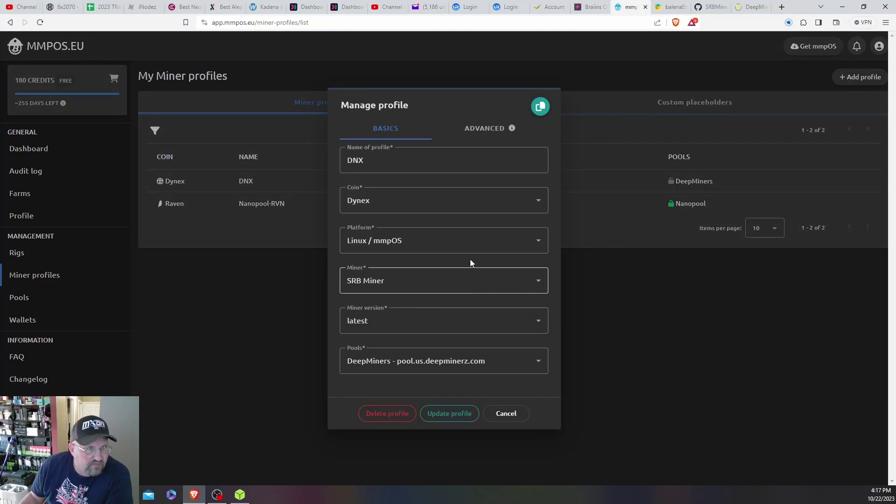
{"action": "left_click", "coordinate": [481, 128]}
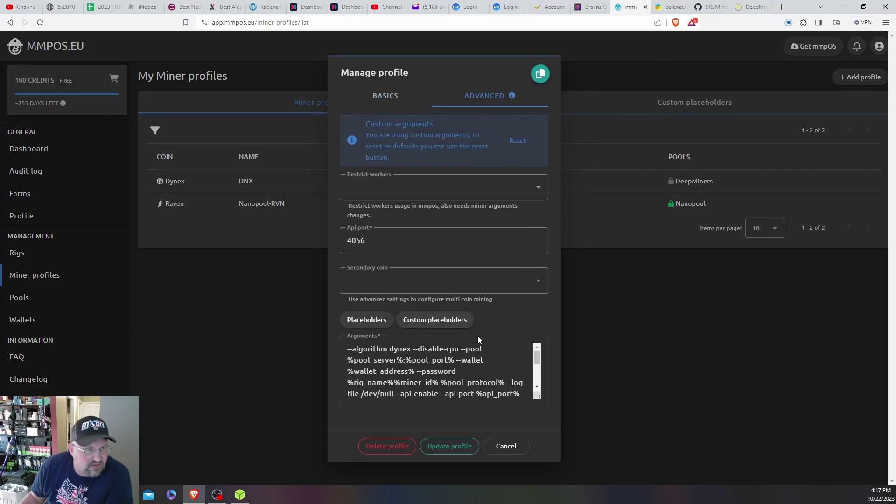
{"action": "scroll", "coordinate": [500, 361], "scroll_direction": "down", "scroll_amount": 5}
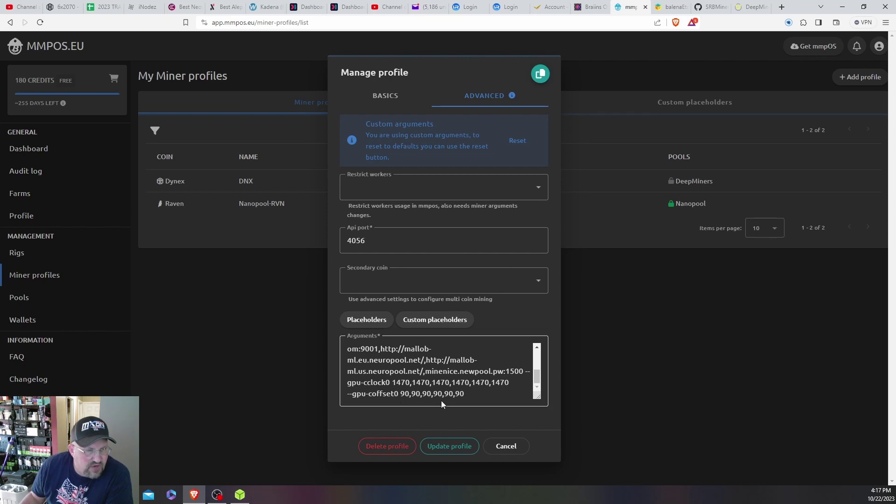
{"action": "left_click", "coordinate": [512, 448]}
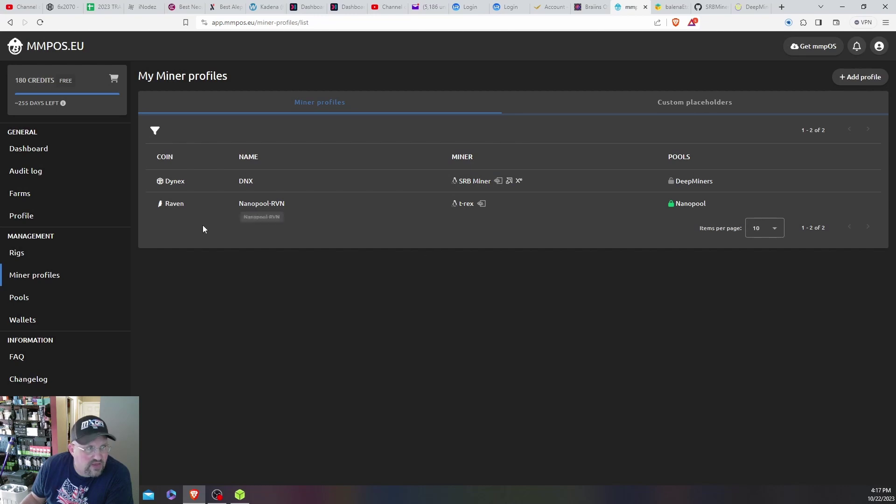
Step: Reopen the 6x2070 rig's details and examine its per-GPU readings and the hashrate, temperature and fan charts
{"action": "left_click", "coordinate": [31, 256]}
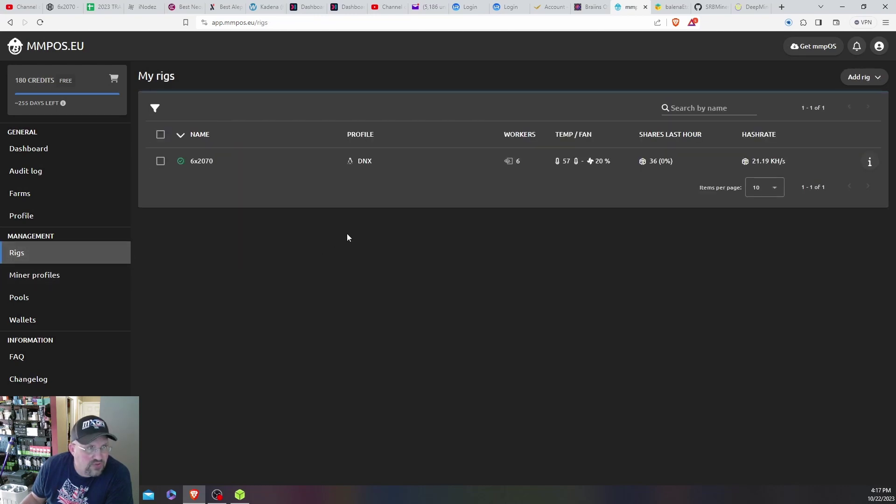
{"action": "left_click", "coordinate": [417, 167]}
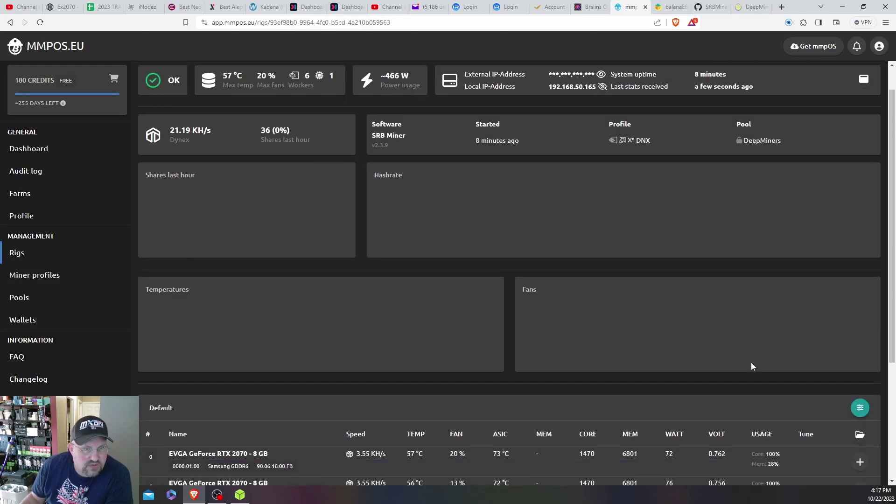
{"action": "scroll", "coordinate": [752, 362], "scroll_direction": "down", "scroll_amount": 3}
{"action": "scroll", "coordinate": [785, 308], "scroll_direction": "up", "scroll_amount": 5}
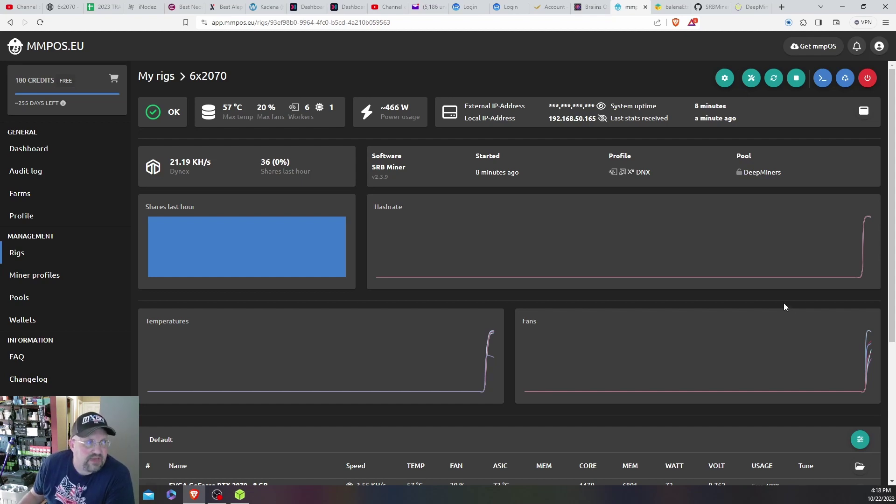
{"action": "mouse_move", "coordinate": [659, 251]}
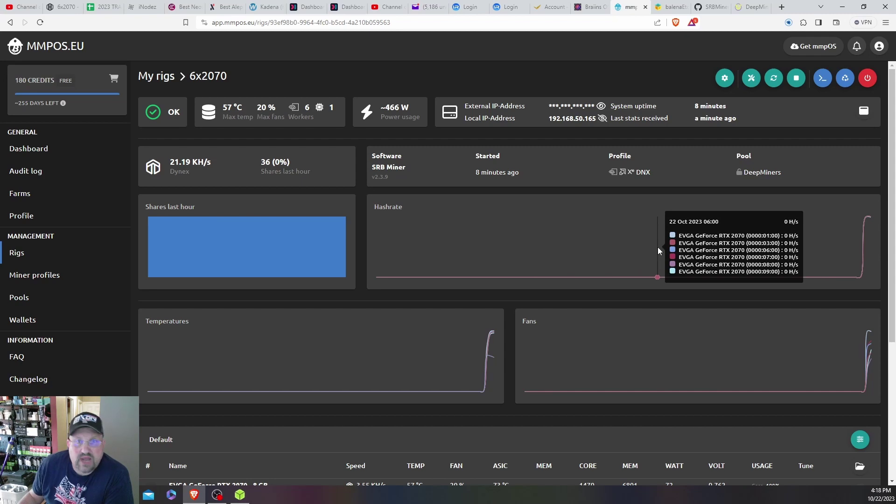